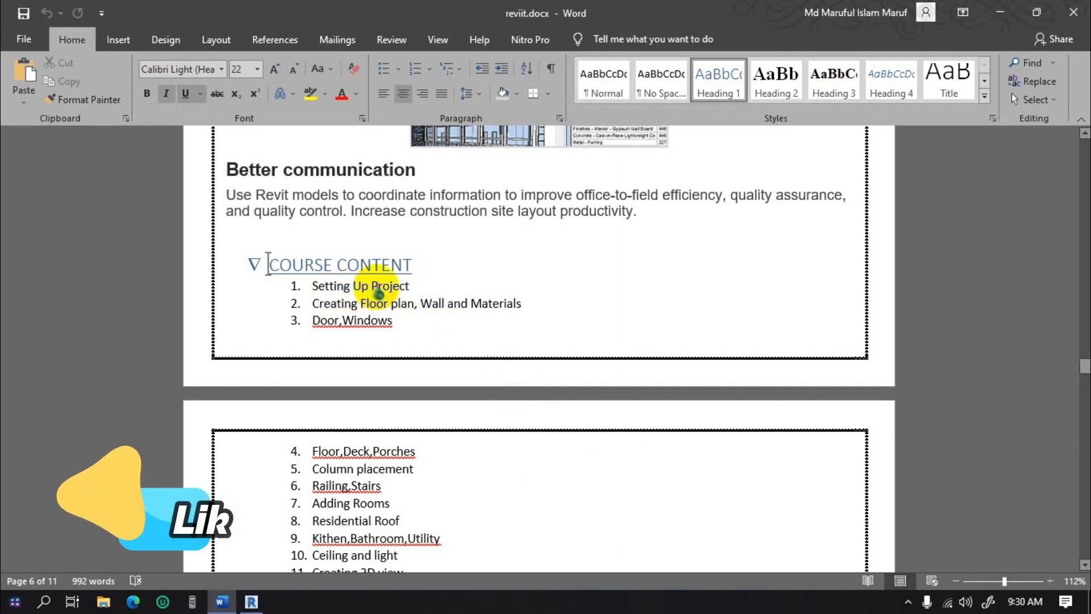
Step: Look through the course content list in the Word document and switch to Revit's home screen
scroll(431, 317, down, 2)
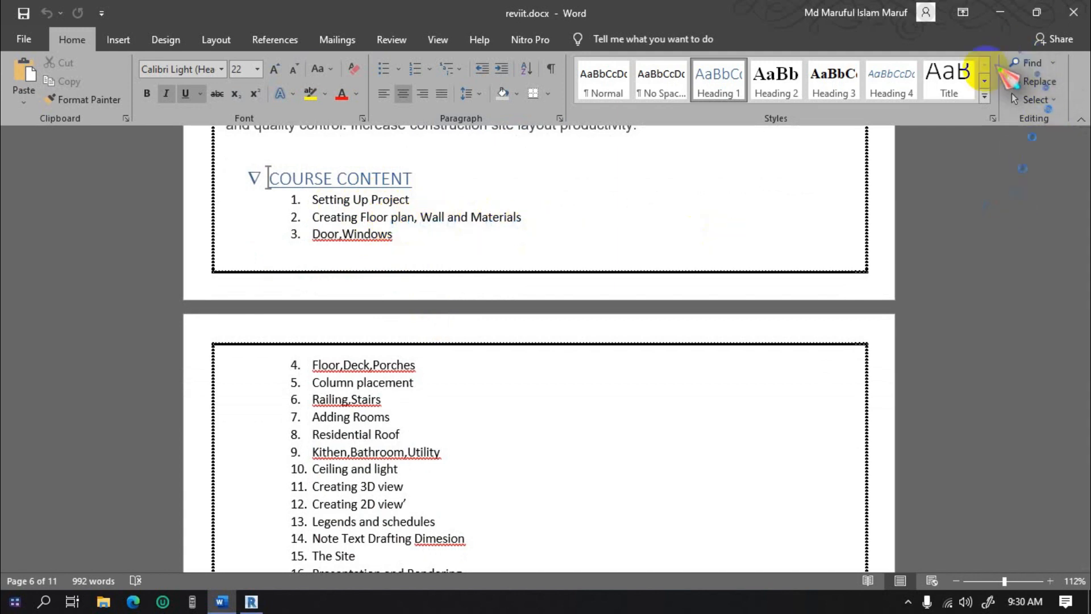
mouse_move(253, 602)
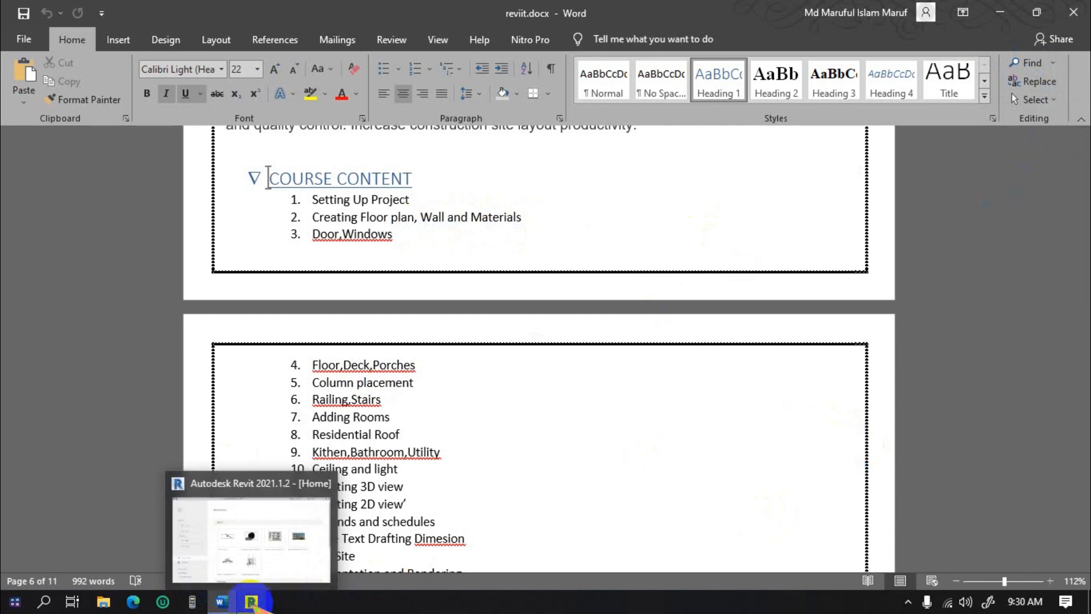
click(253, 602)
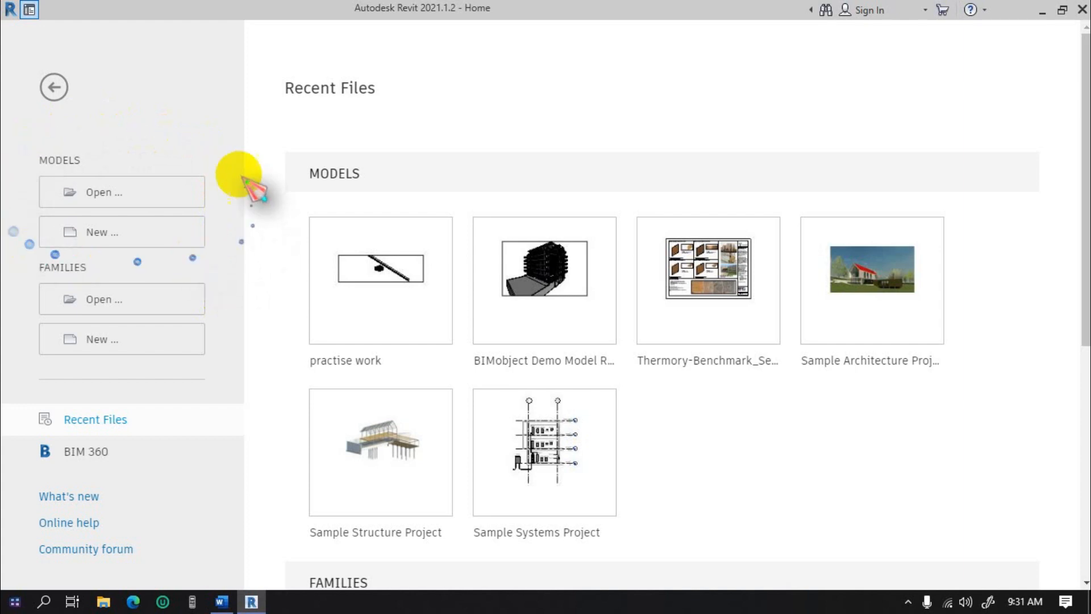
click(225, 601)
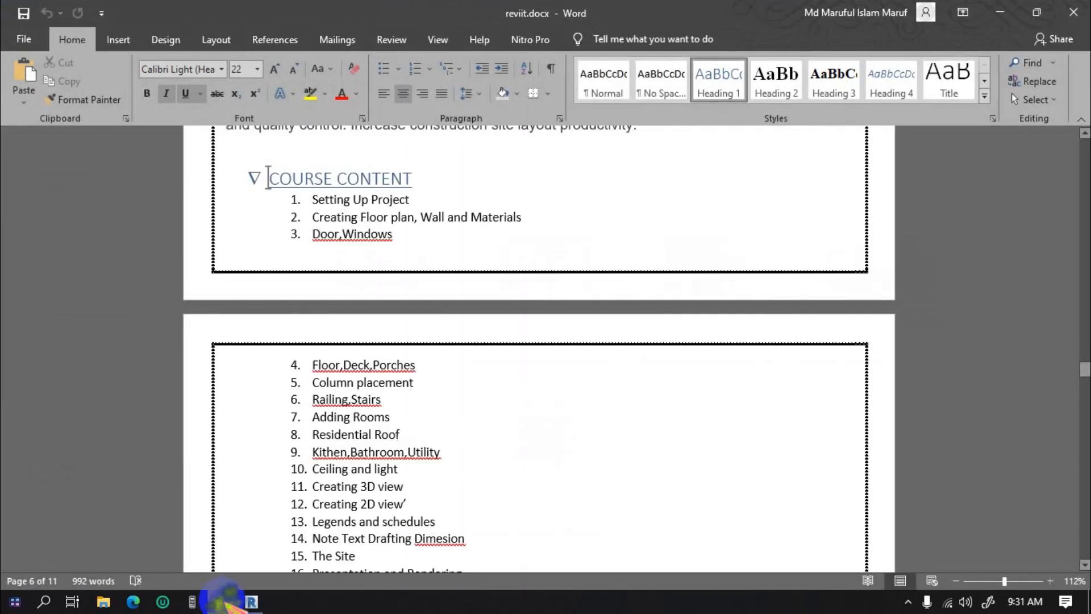
click(224, 603)
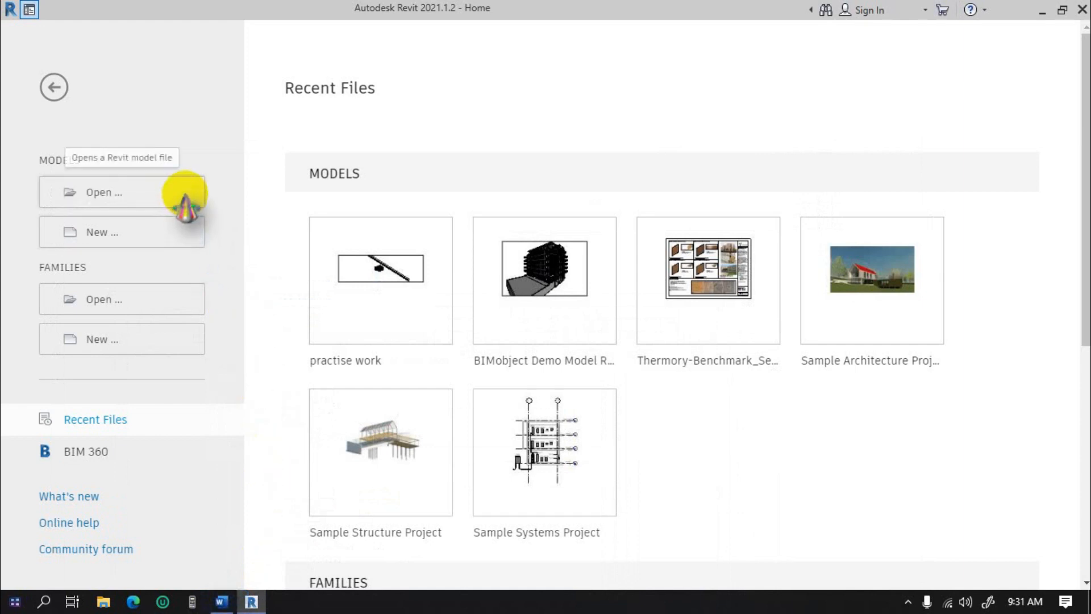
Step: Create a new project from the Imperial-Architectural Template
click(129, 230)
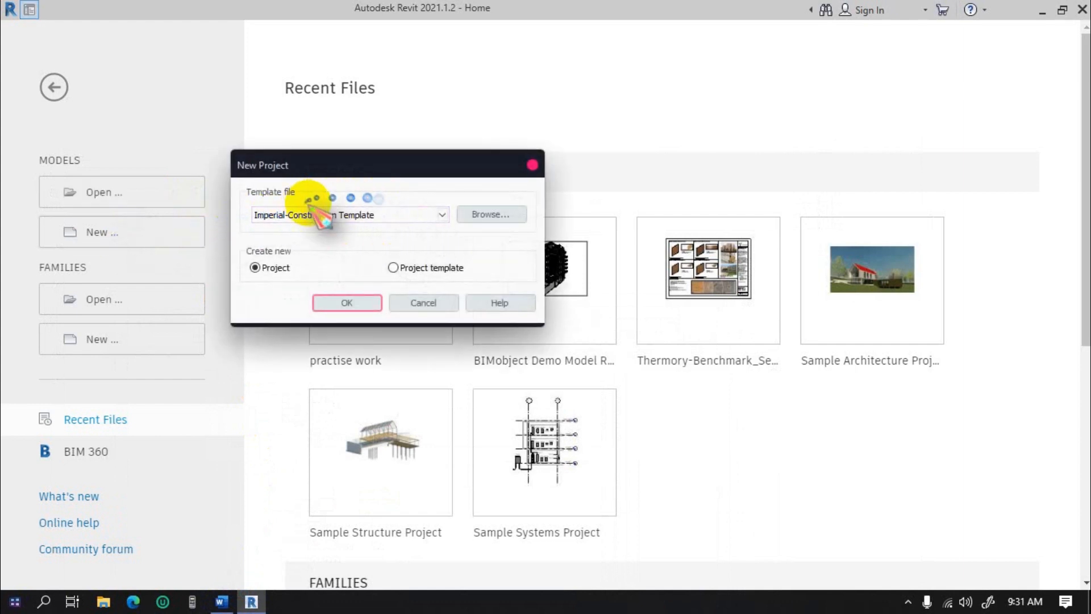
click(486, 218)
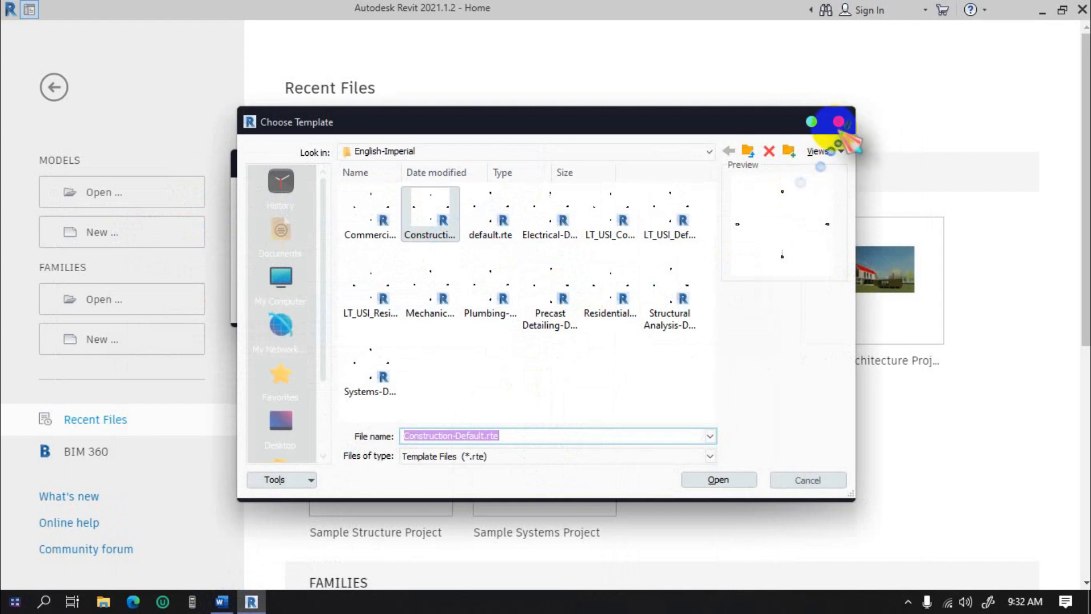
click(840, 124)
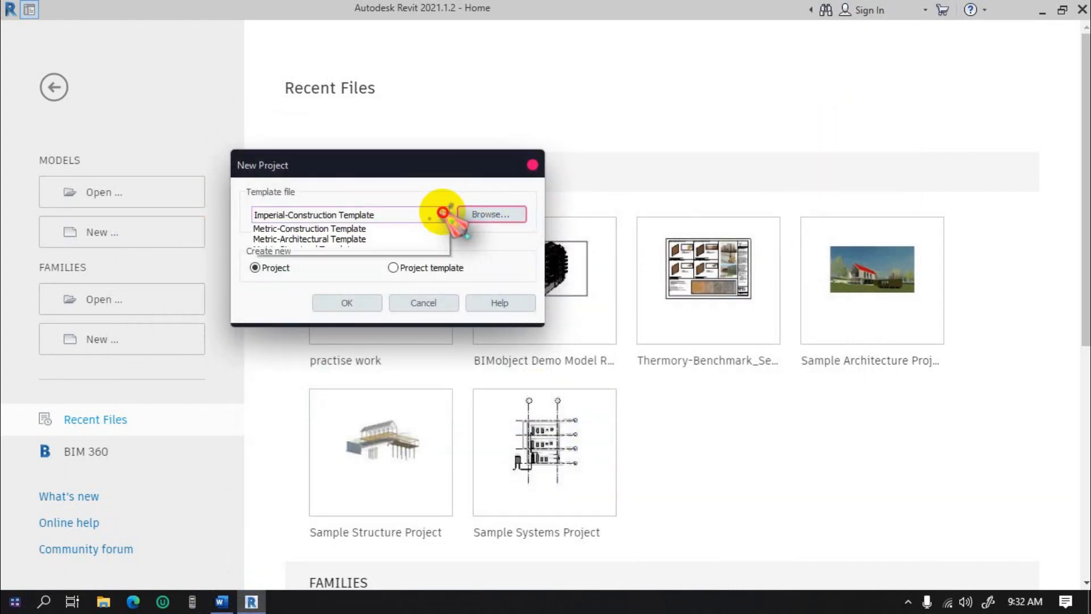
click(448, 217)
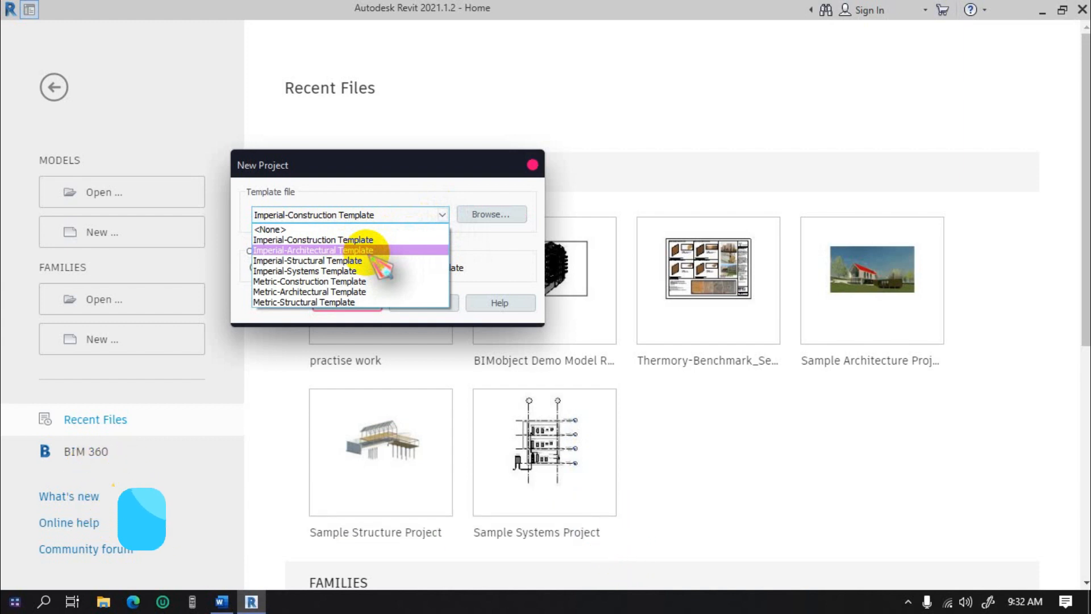
click(370, 251)
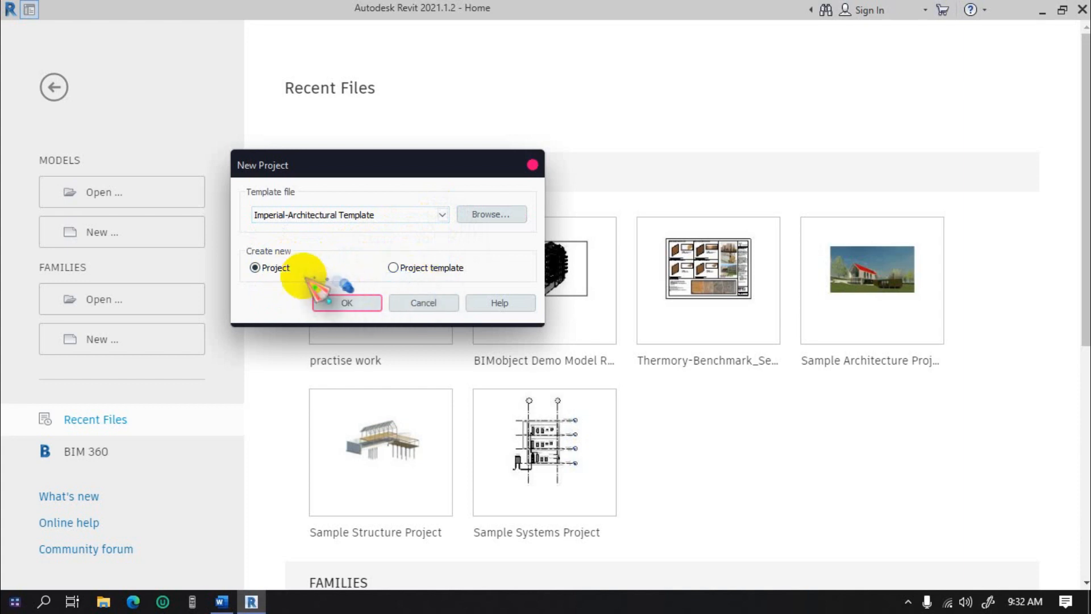
click(345, 300)
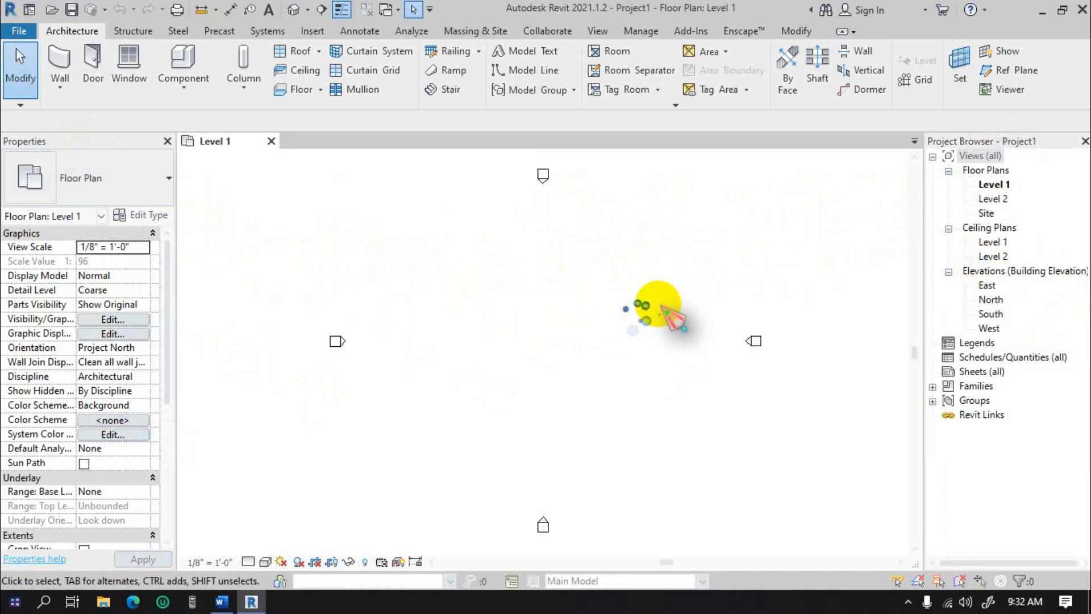
Step: Inspect the elevation markers in the Level 1 plan, view the North elevation from its marker, and close that view
middle_drag(587, 340, 549, 345)
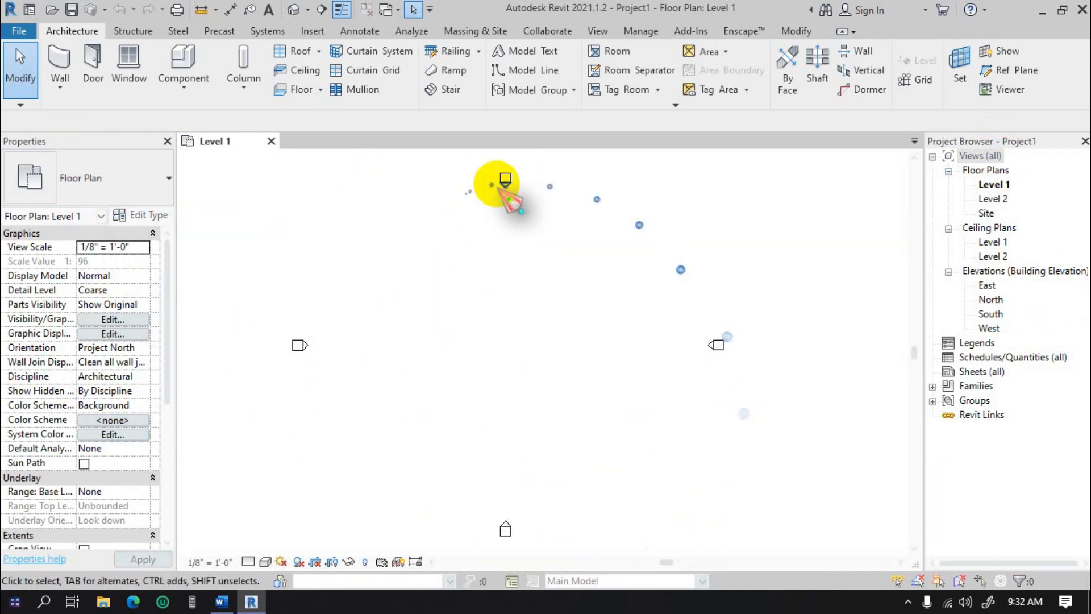
drag(479, 184, 523, 159)
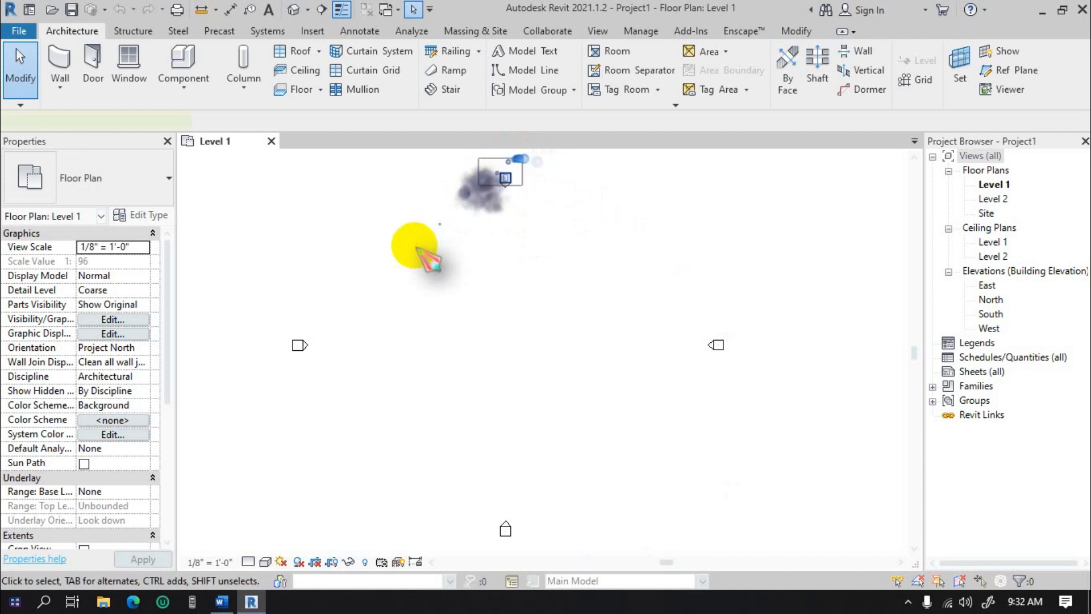
drag(327, 297, 271, 391)
click(392, 356)
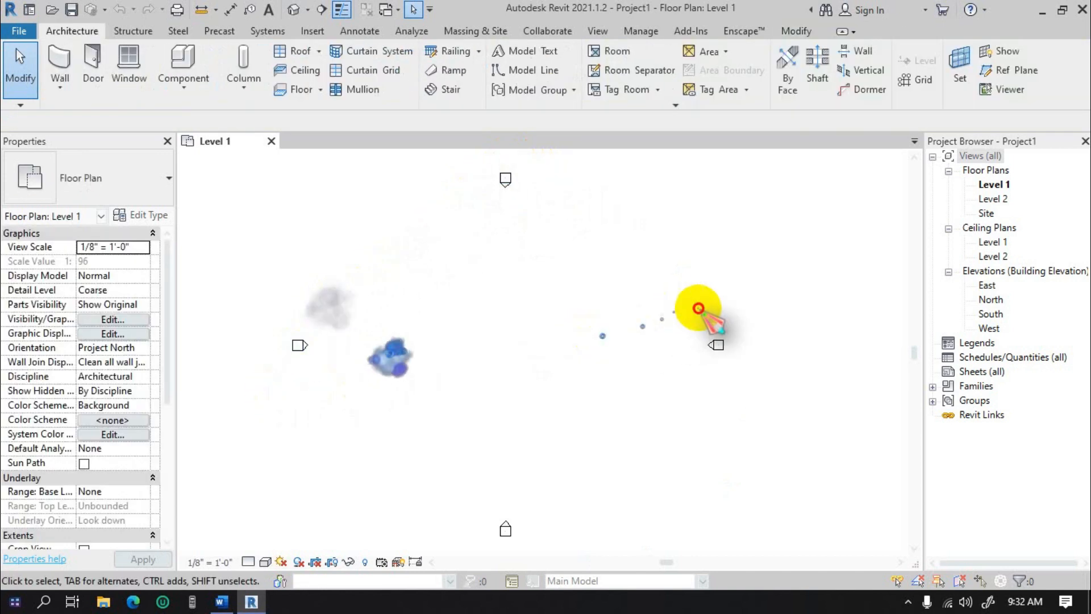
drag(578, 494, 462, 553)
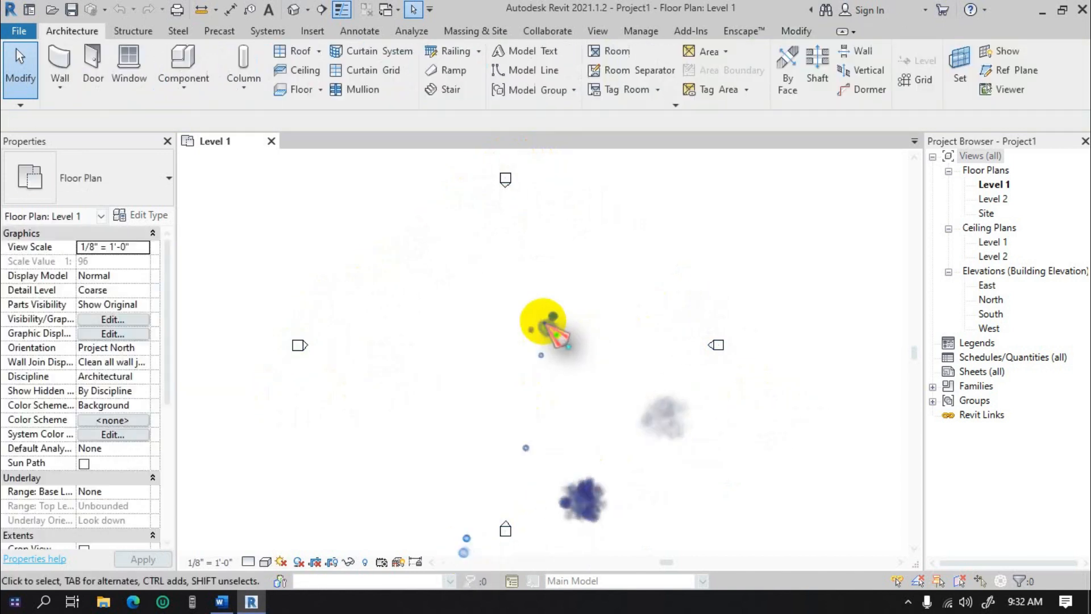
click(526, 256)
double_click(509, 189)
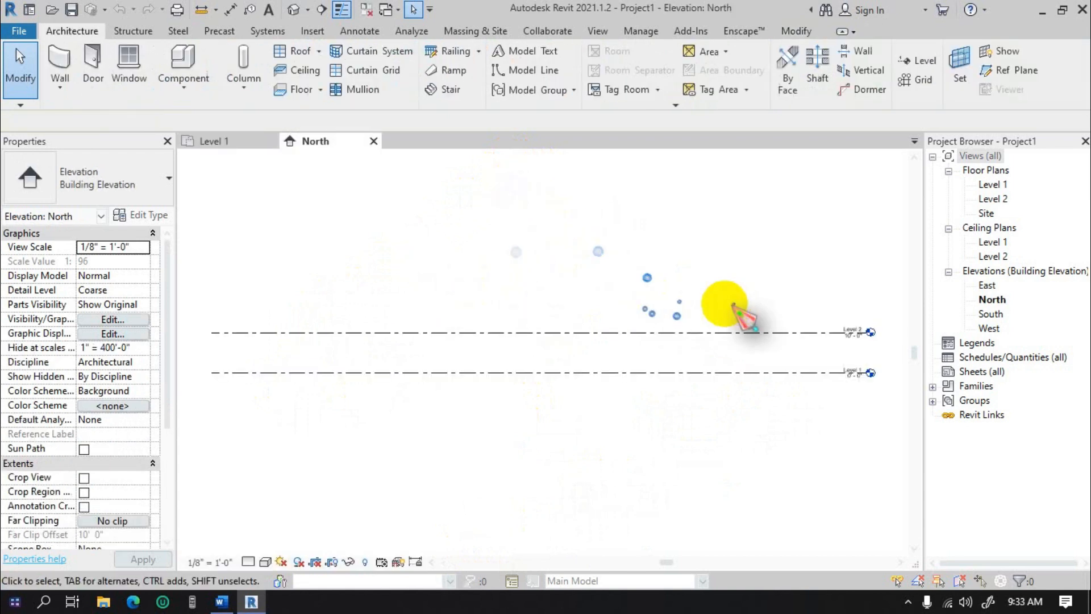
click(374, 141)
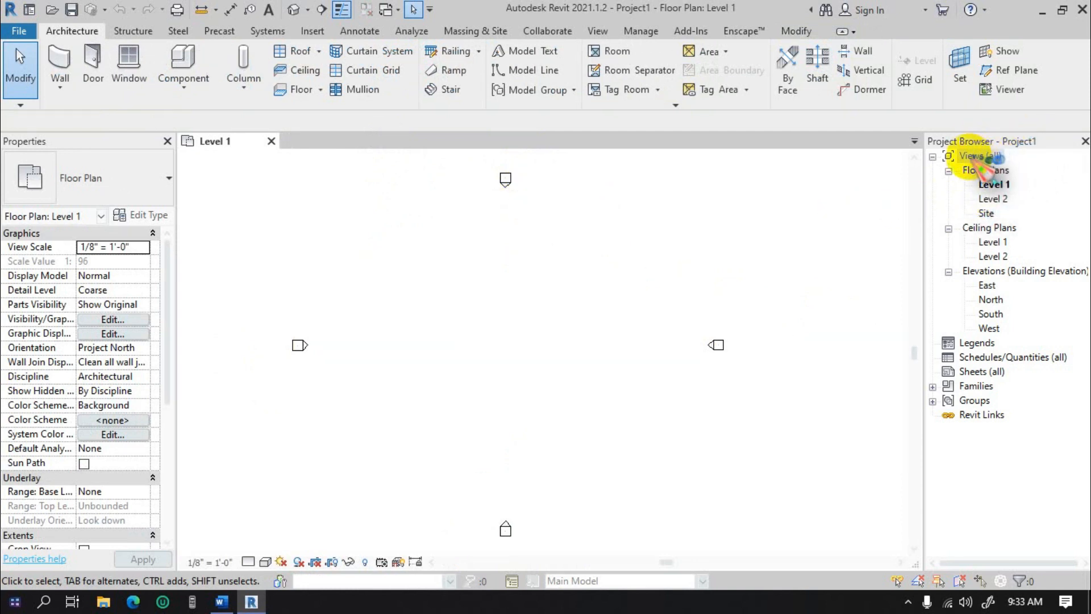
Step: Examine the project's Views branch, including the levels listed under Floor Plans and Ceiling Plans
click(932, 157)
click(933, 156)
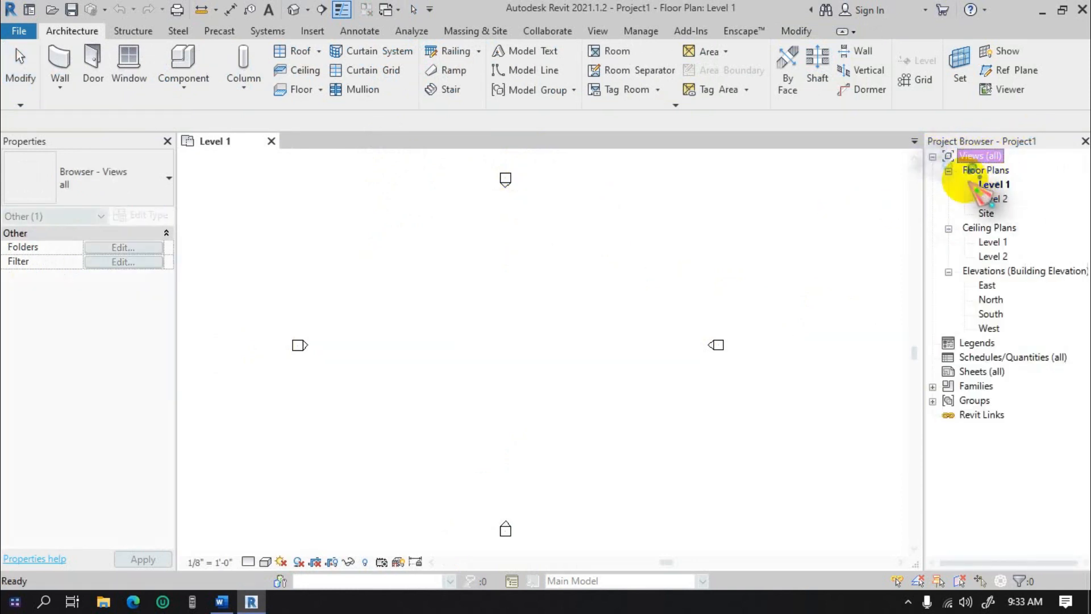
click(933, 157)
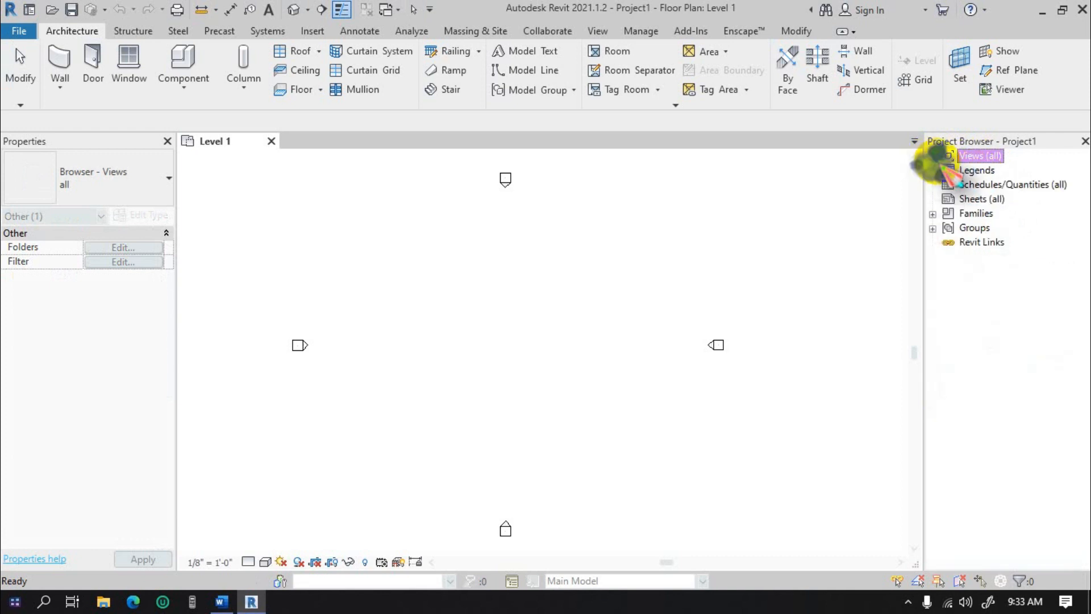
click(934, 157)
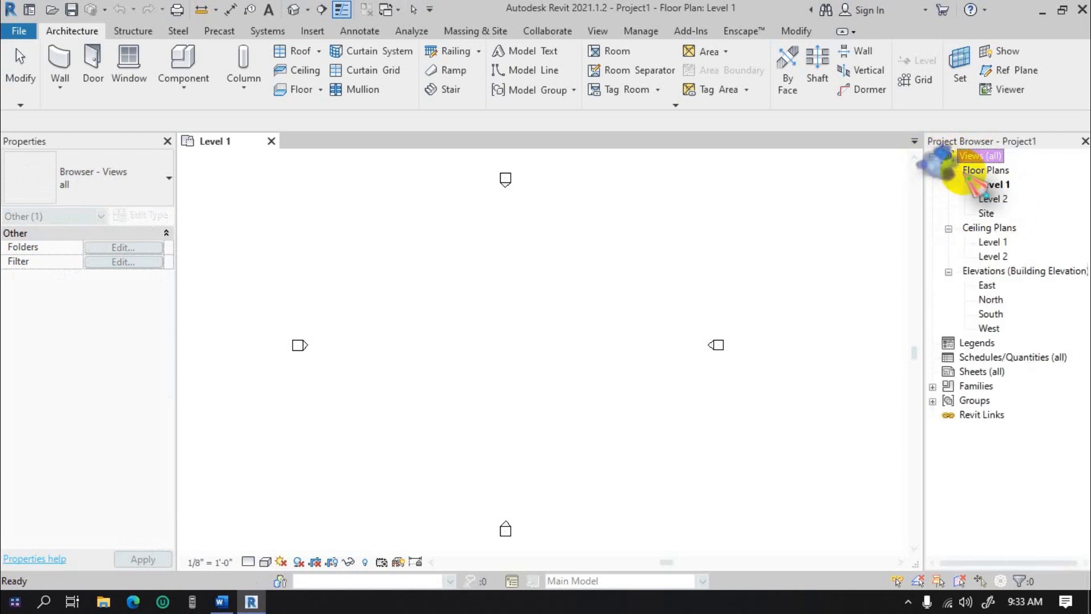
click(1000, 184)
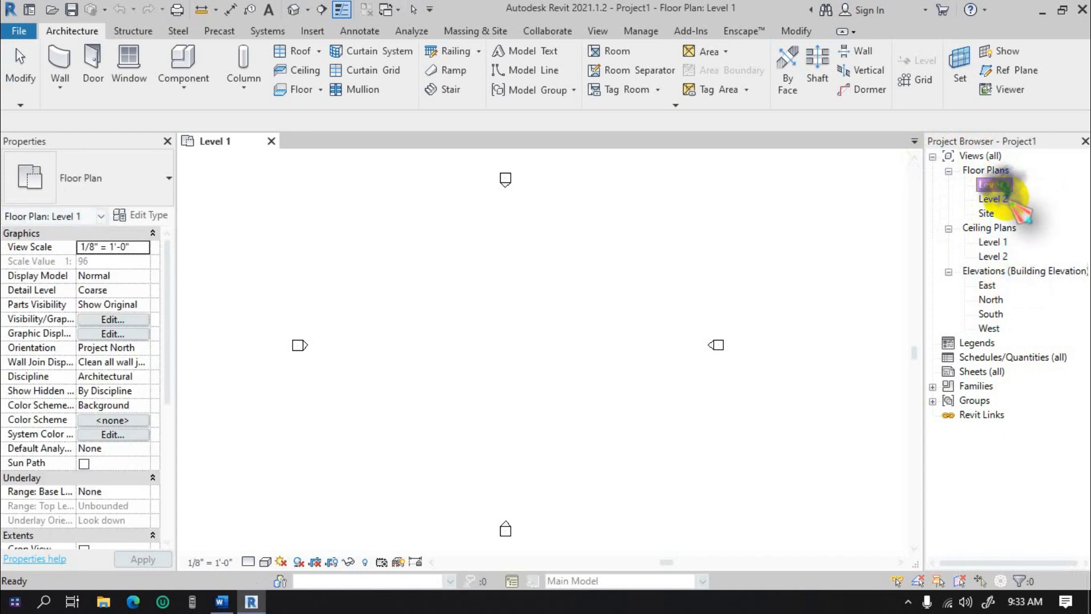
click(994, 241)
click(999, 257)
click(992, 198)
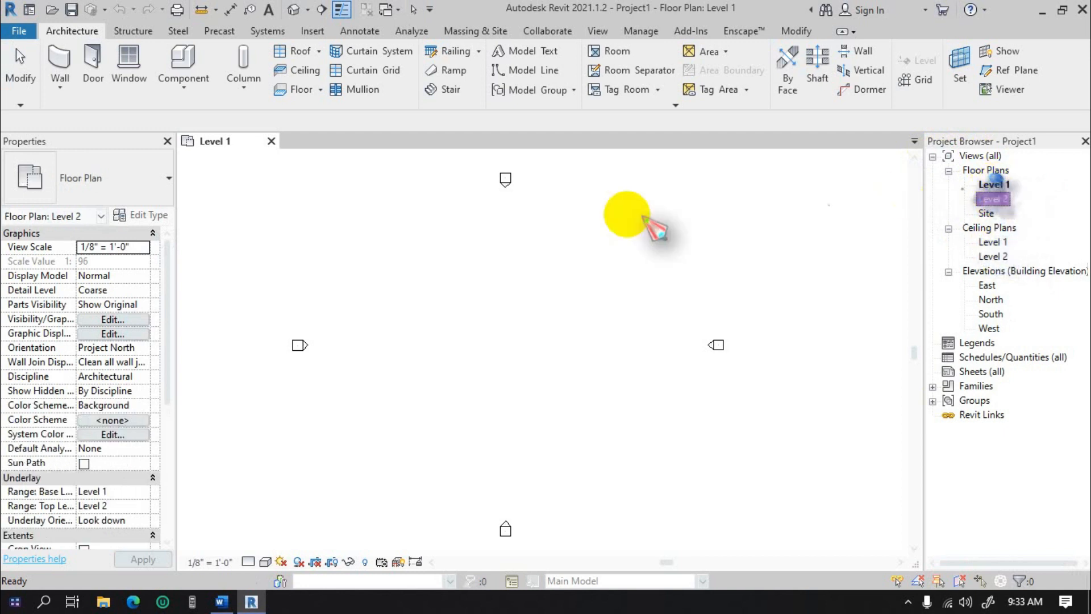
click(583, 272)
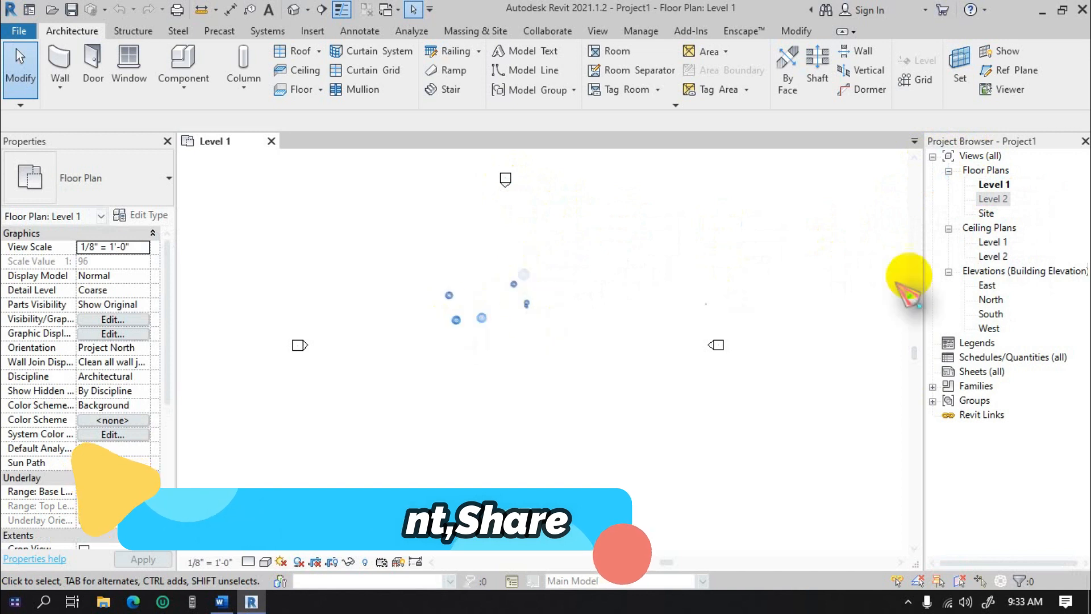
Step: View the Level 2 floor plan and close it to return to Level 1
click(996, 186)
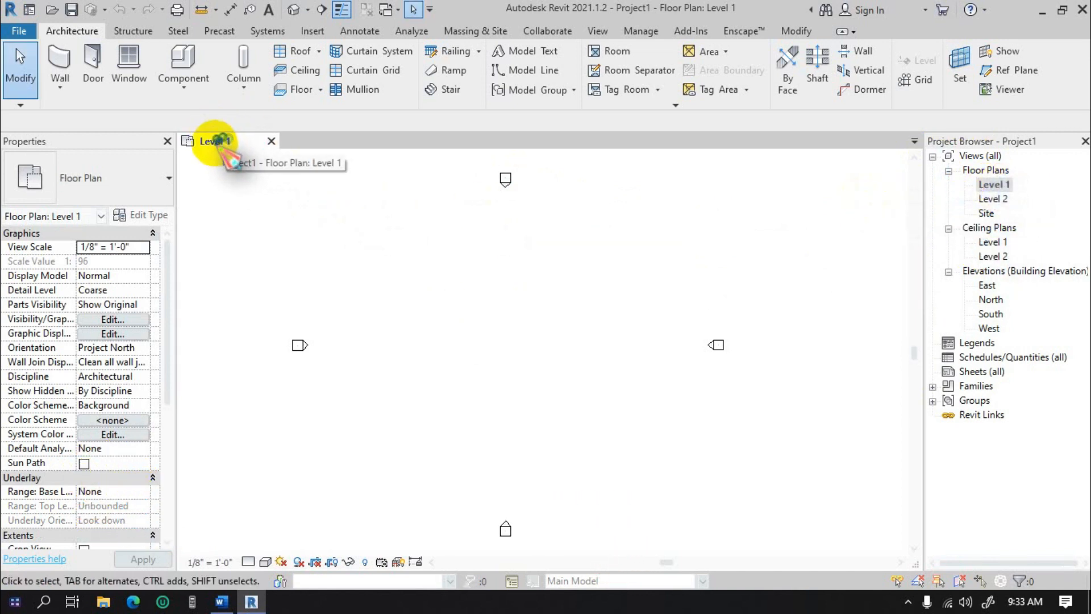
double_click(993, 198)
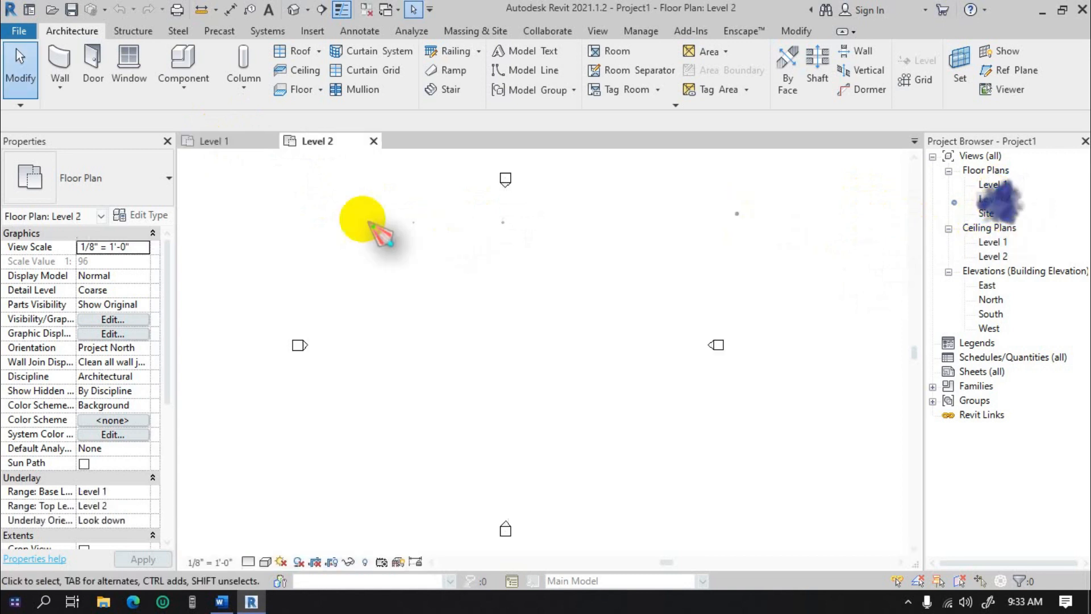
click(374, 142)
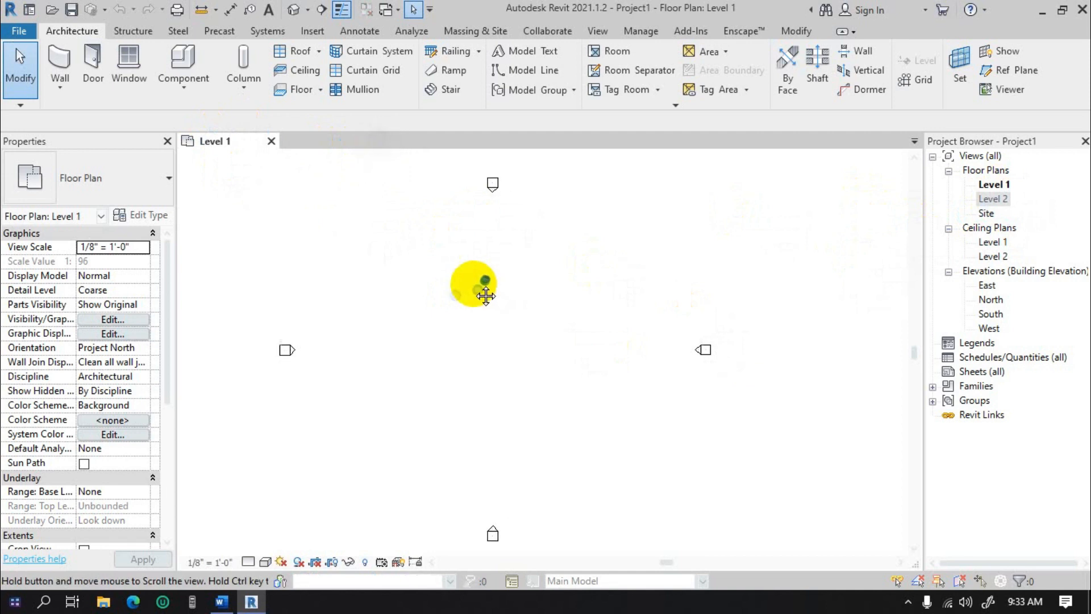
Step: Draw two connected Generic - 8" walls in the Level 1 plan, one horizontal and one running down from its east end
click(59, 57)
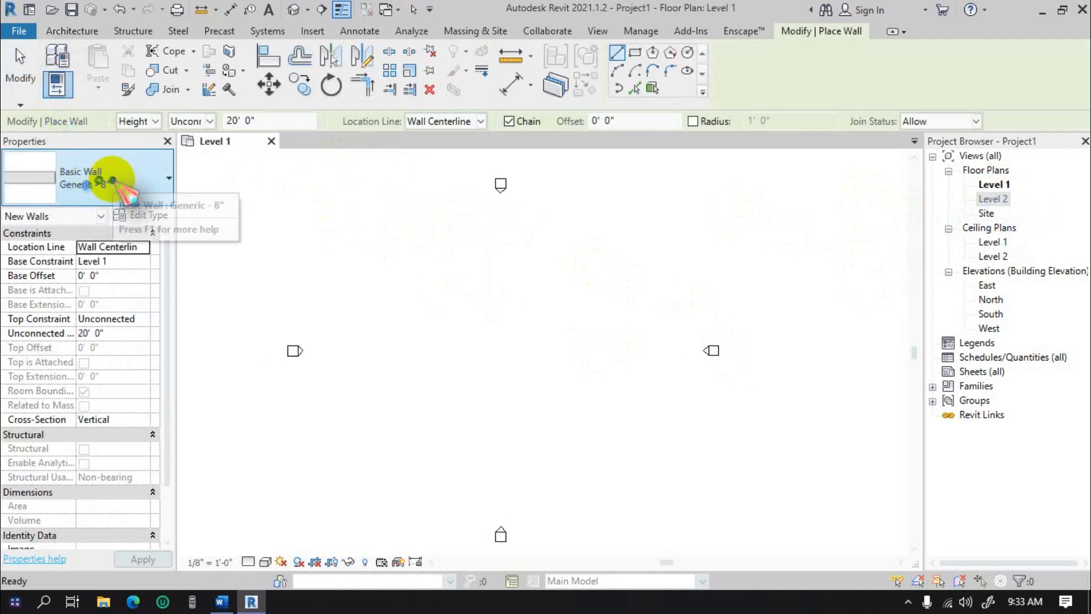
click(406, 280)
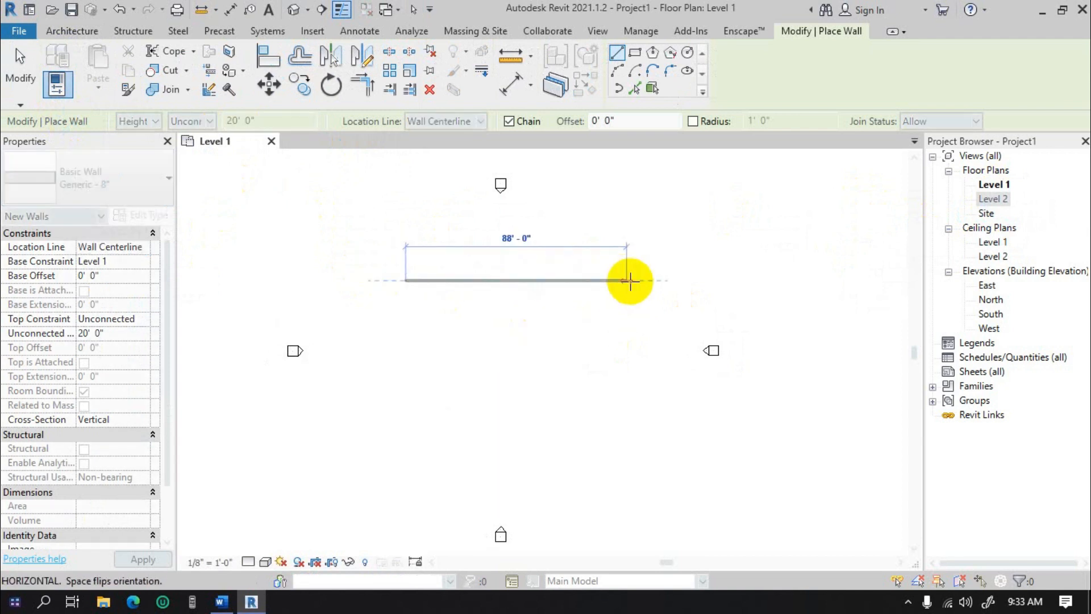
key(Escape)
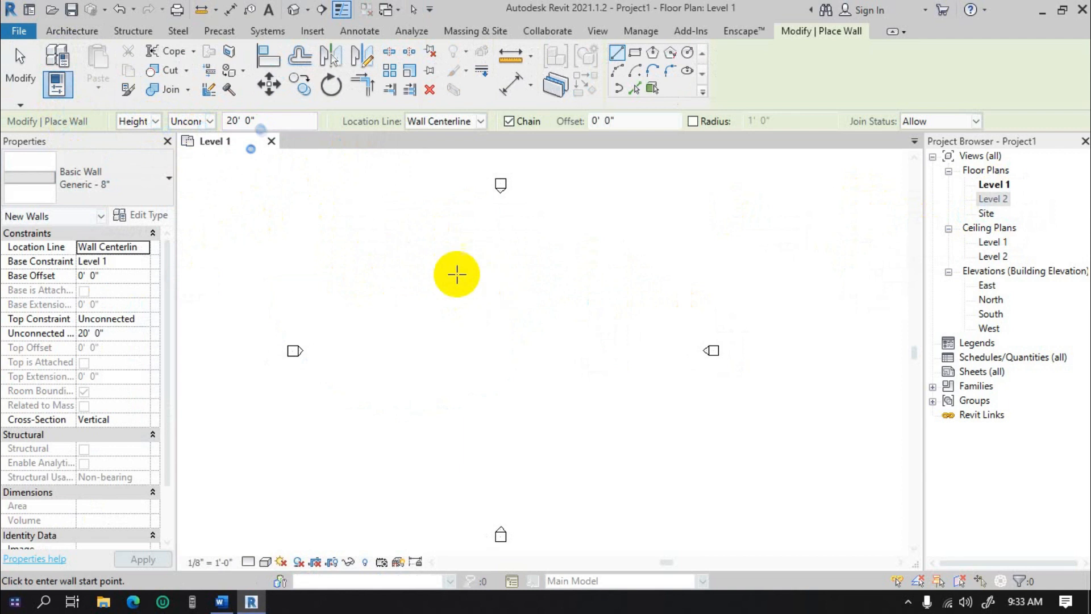
click(399, 279)
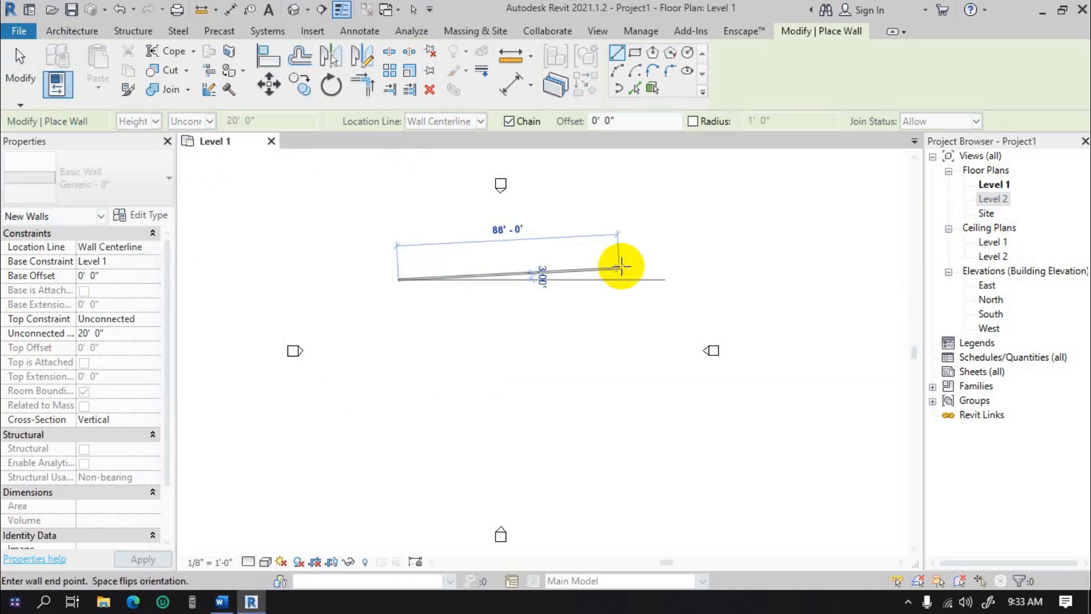
click(640, 279)
click(640, 450)
key(Escape)
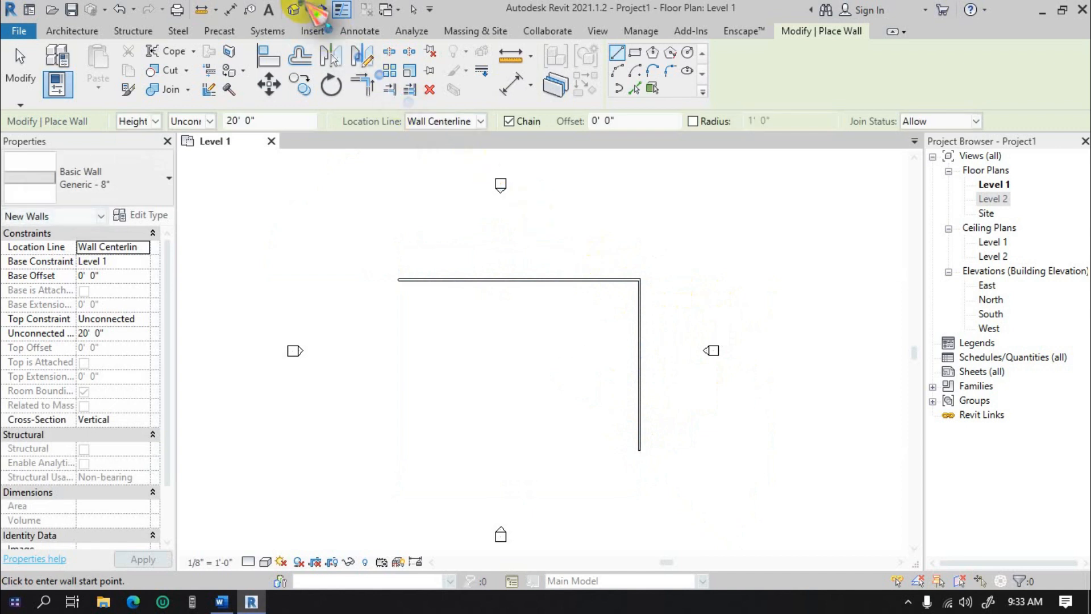
Step: View the two walls in the default 3D view, close it, and leave the Wall command
click(294, 10)
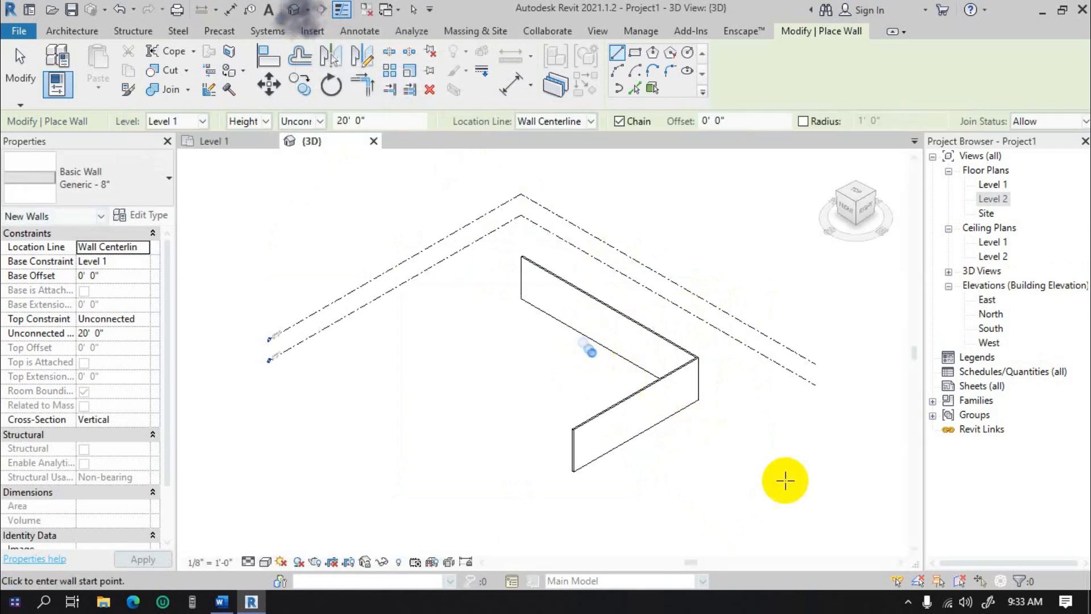
click(1004, 202)
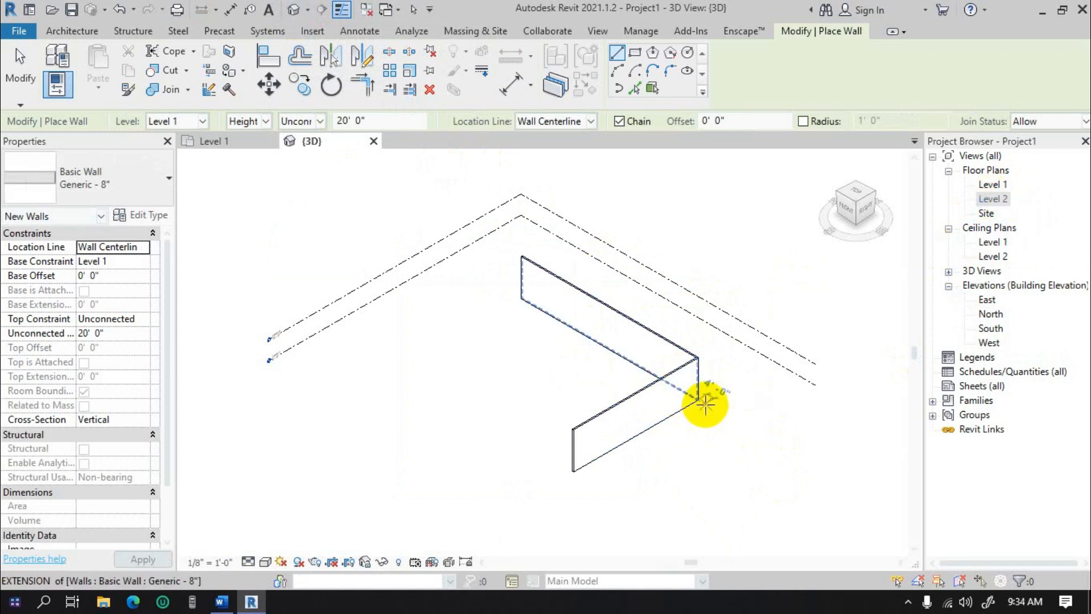
click(373, 141)
key(Escape)
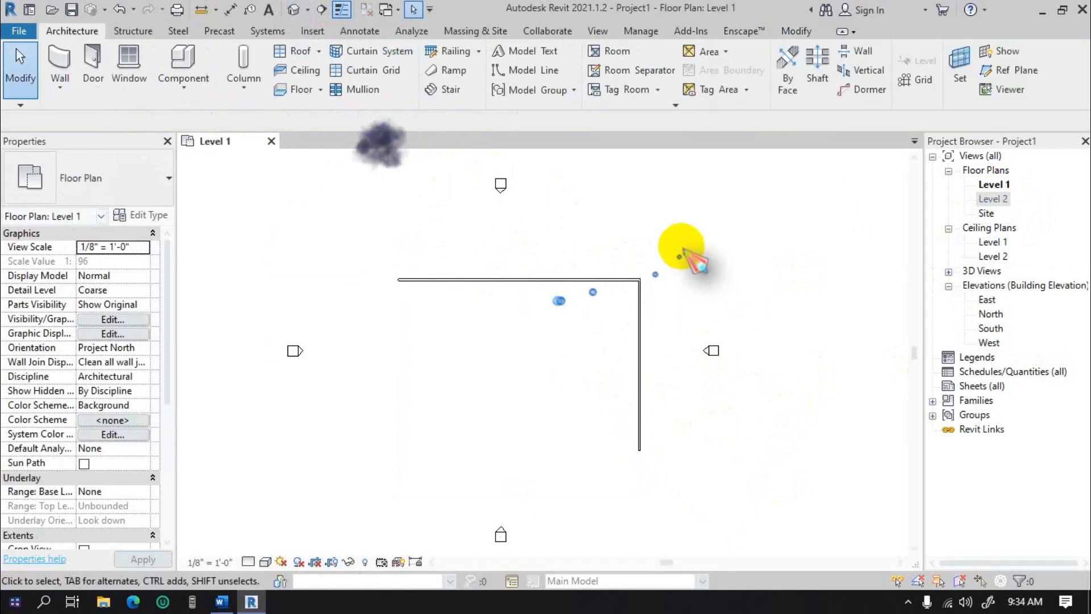
Step: Delete both walls from the Level 1 plan
drag(679, 250, 420, 443)
key(Delete)
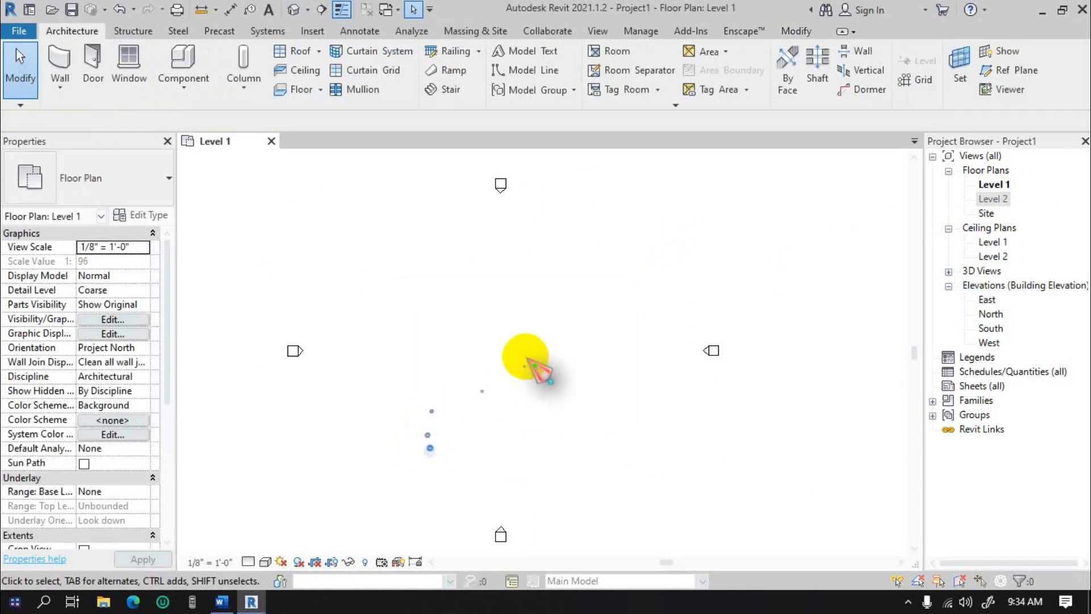
Step: Open the North elevation view from its elevation marker in the Level 1 plan
middle_drag(566, 318, 545, 307)
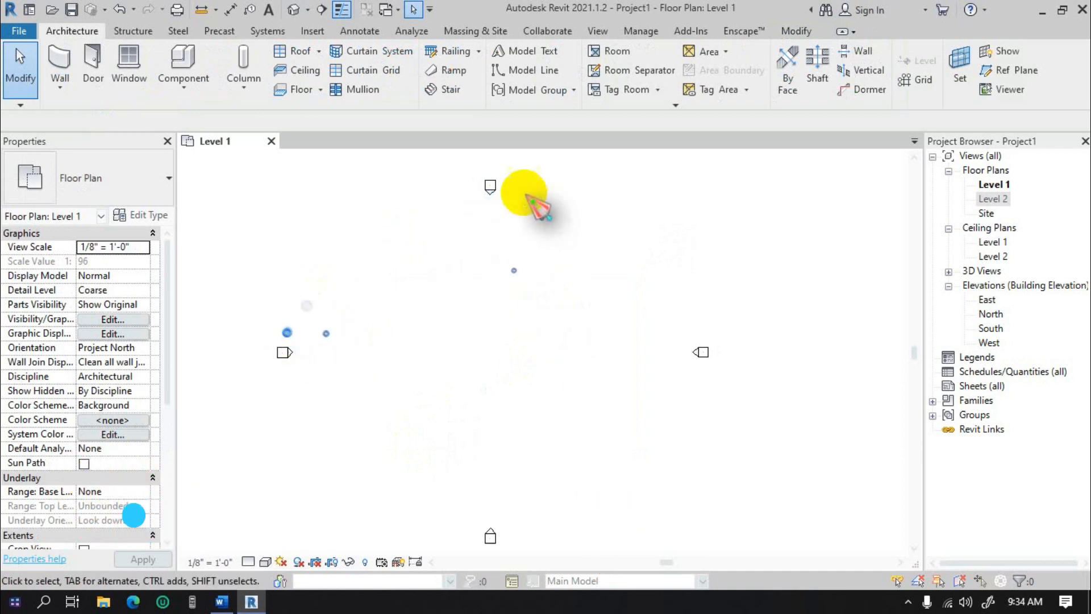
click(490, 187)
double_click(490, 187)
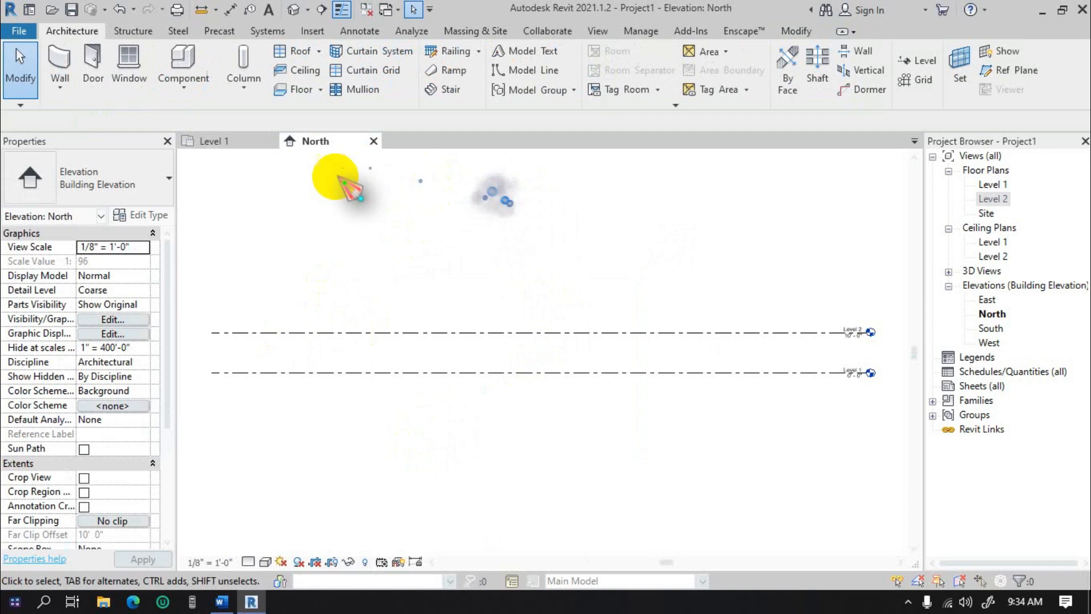
Step: Examine the Level 1 and Level 2 lines, their names and elevations in the North elevation
middle_drag(595, 252, 609, 254)
scroll(405, 345, up, 2)
middle_drag(656, 360, 456, 368)
scroll(770, 382, up, 2)
middle_drag(773, 382, 674, 408)
scroll(733, 381, up, 3)
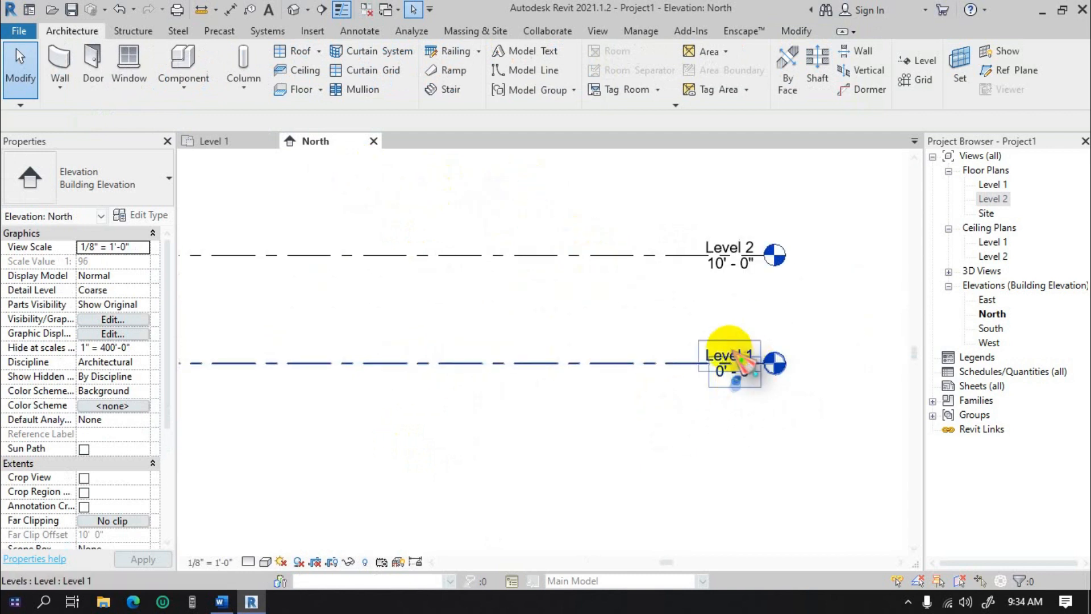
scroll(681, 357, down, 1)
scroll(700, 361, down, 2)
scroll(739, 364, up, 3)
scroll(671, 375, down, 2)
middle_drag(660, 378, 707, 360)
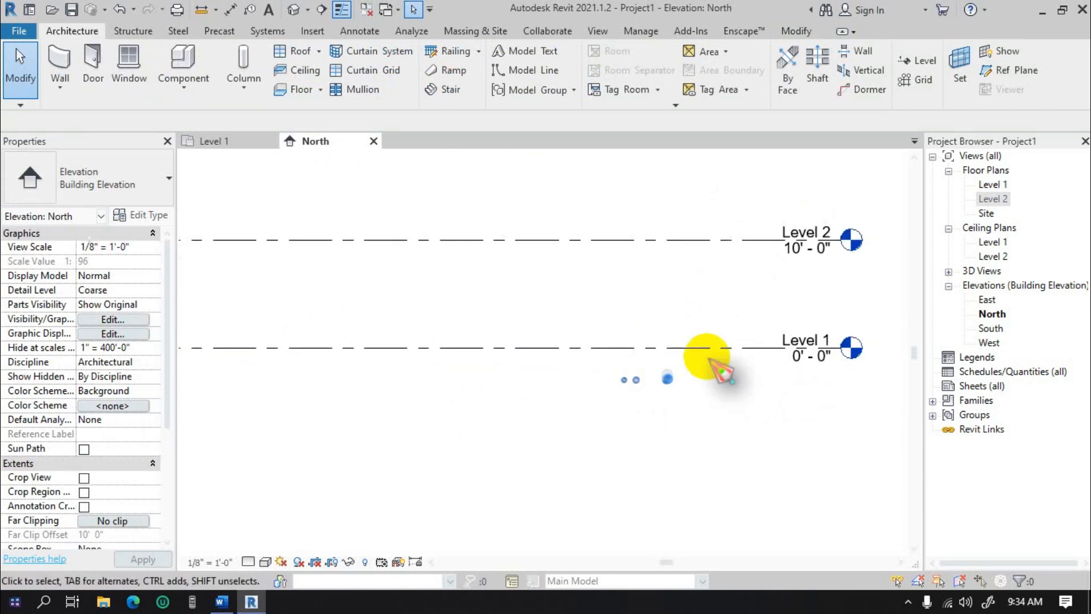
scroll(572, 417, down, 1)
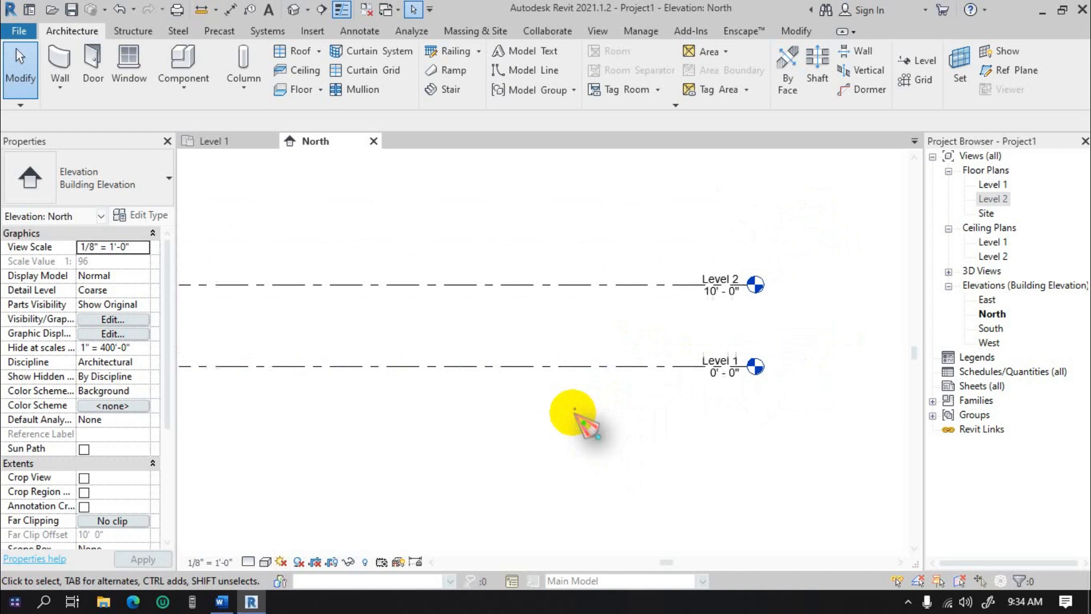
middle_drag(629, 398, 662, 414)
scroll(645, 376, up, 2)
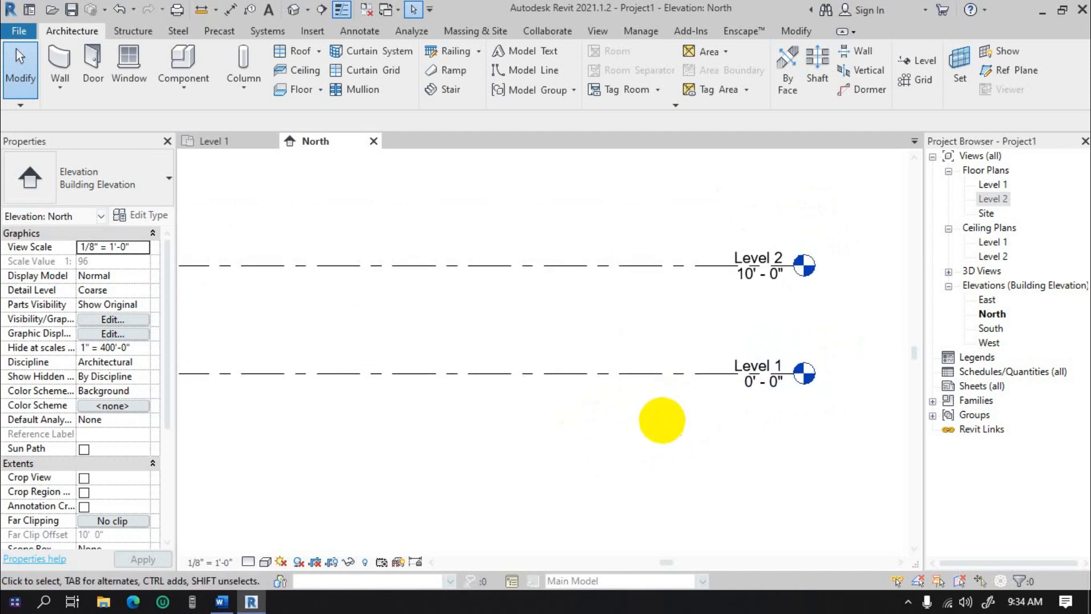
scroll(733, 346, down, 2)
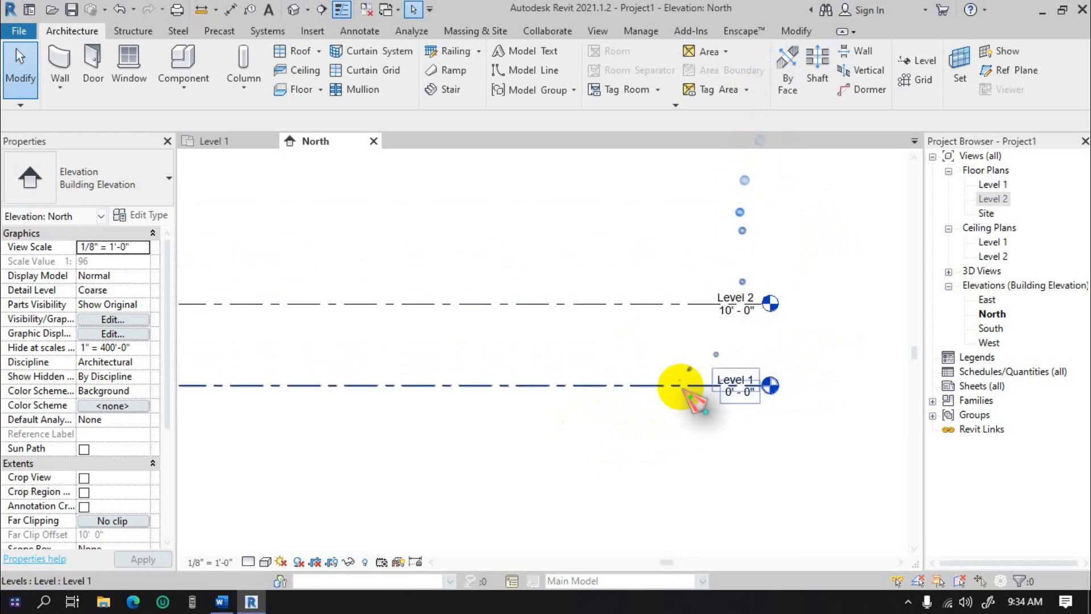
scroll(710, 299, down, 2)
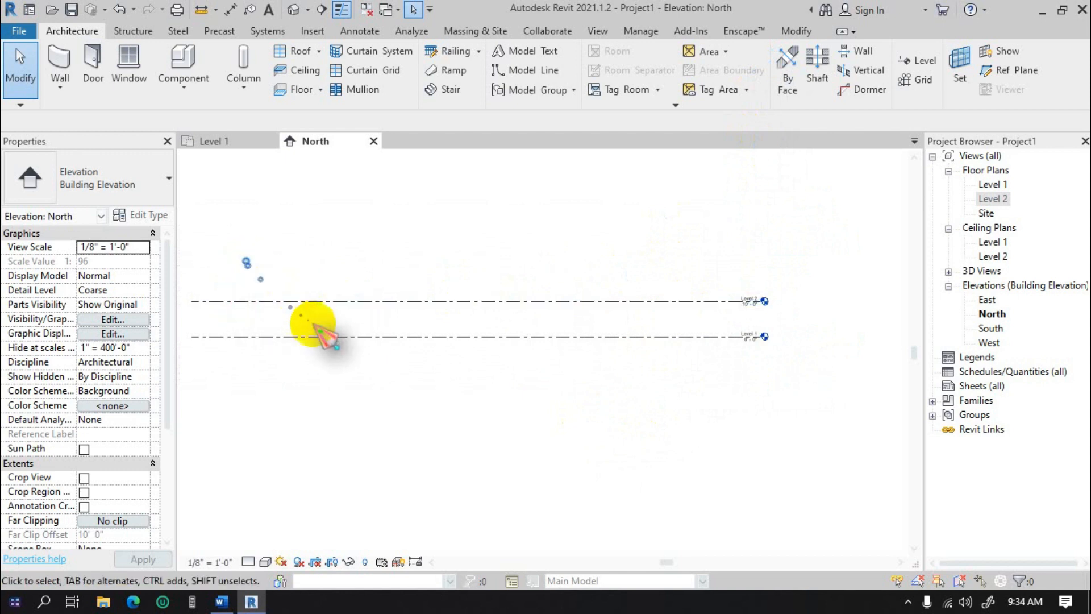
Step: Rename Level 1 as GL and rename its corresponding plan views too
middle_drag(389, 274, 422, 274)
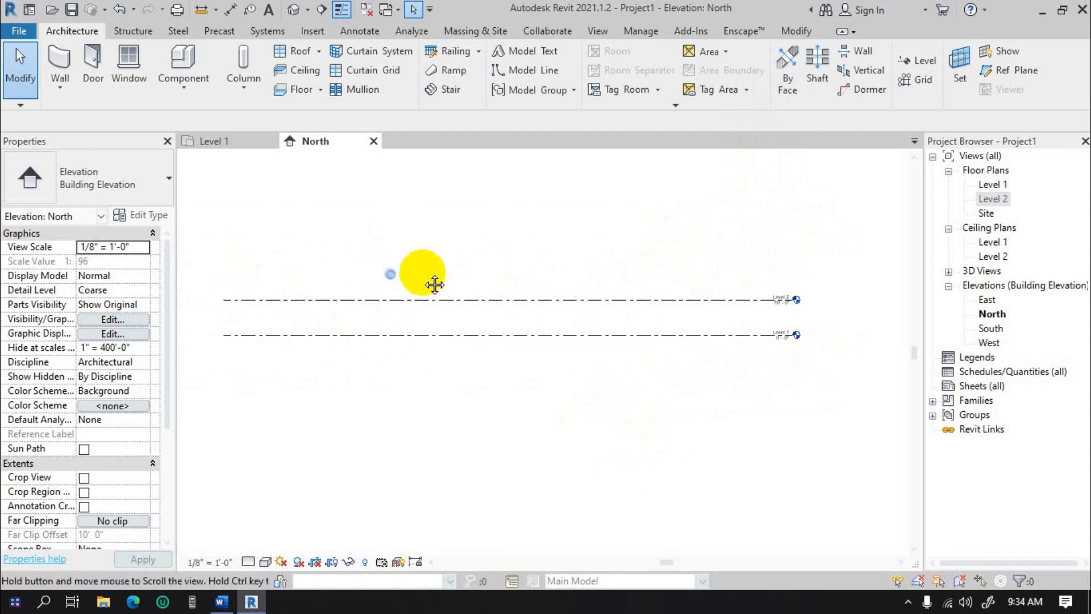
scroll(807, 309, up, 2)
scroll(772, 299, up, 2)
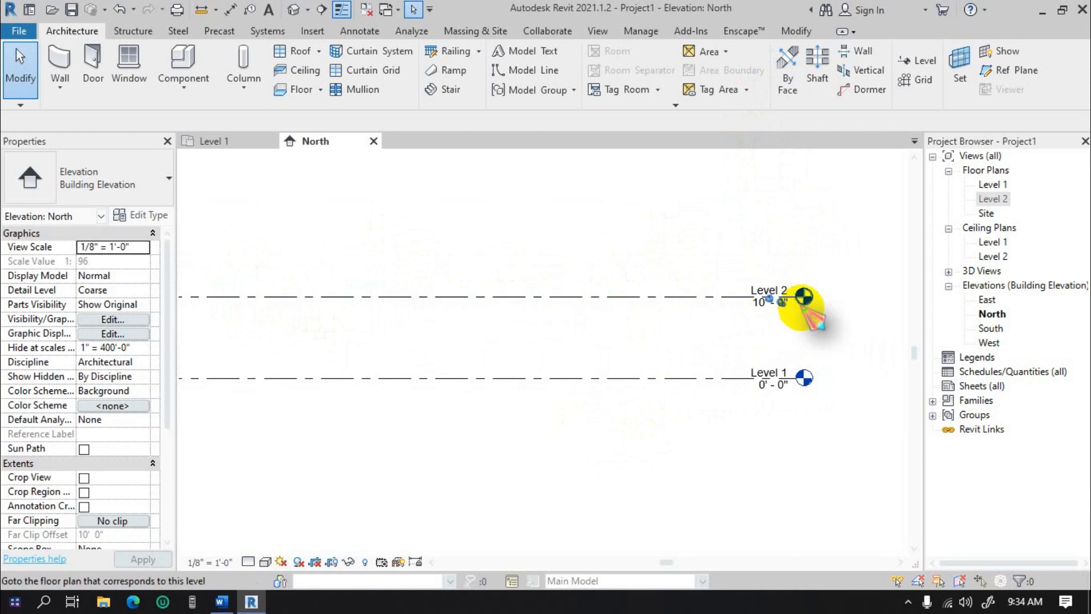
double_click(773, 372)
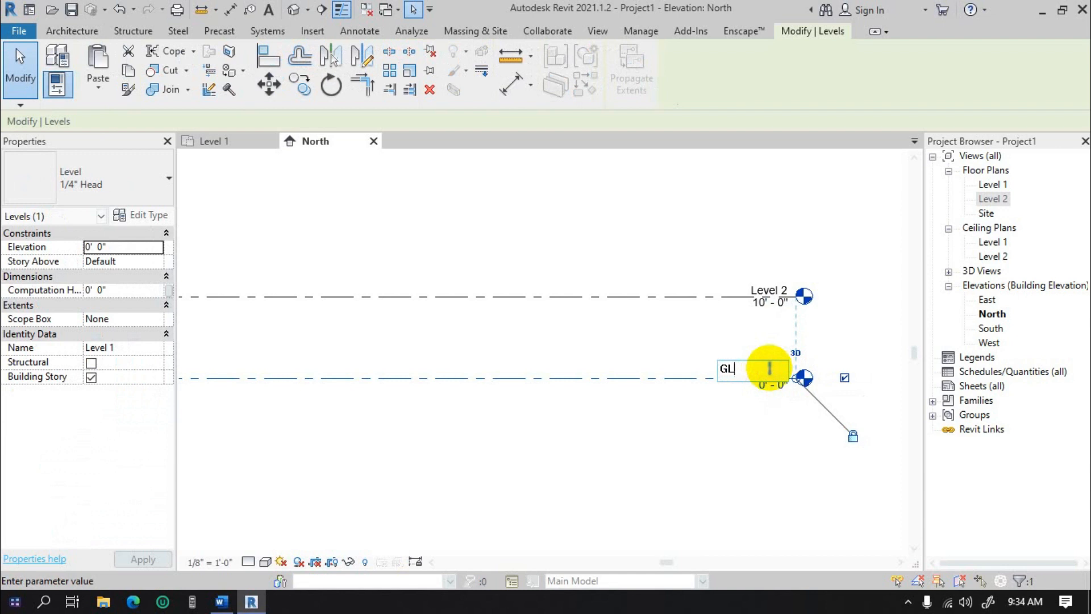
click(704, 427)
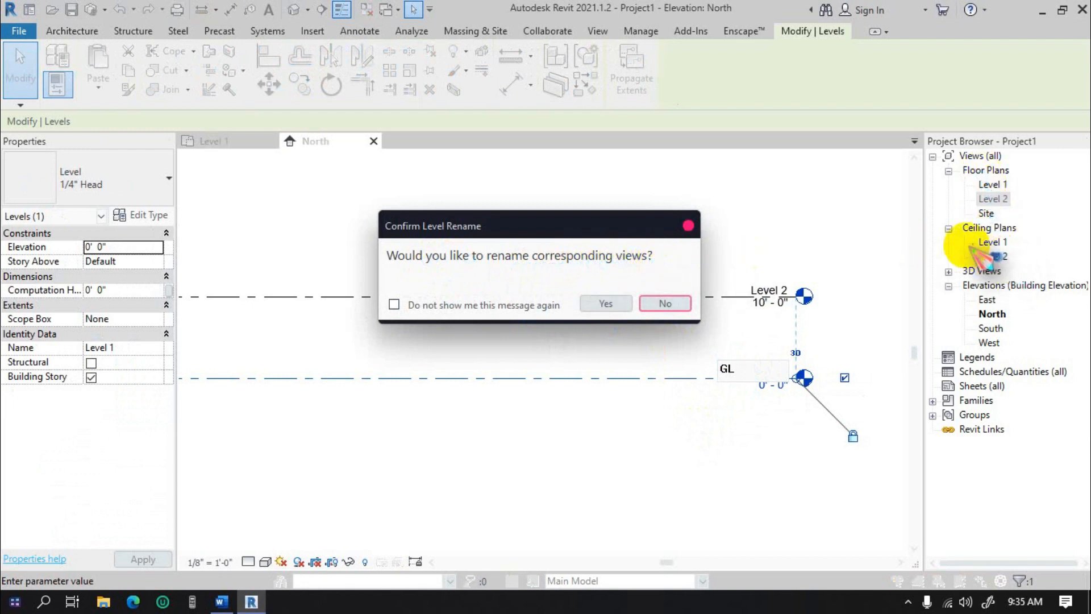
click(612, 304)
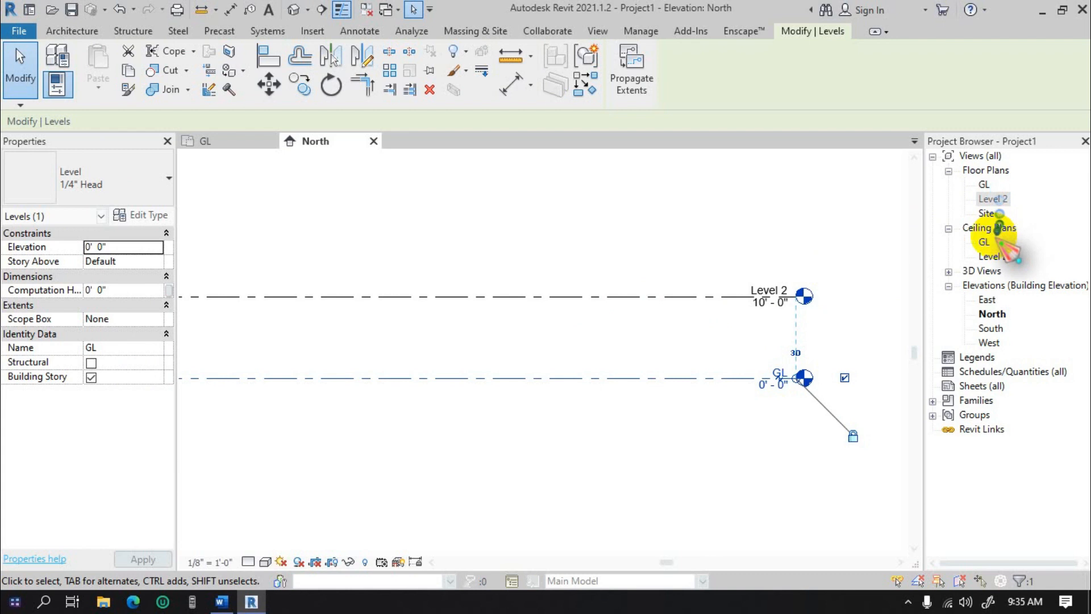
click(524, 452)
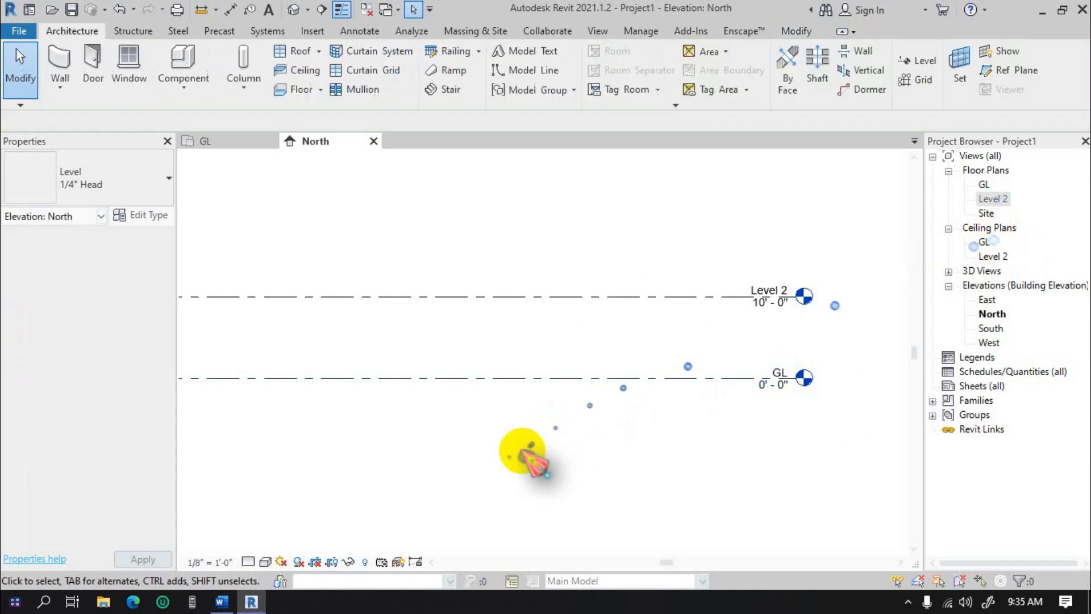
Step: Draw a new level line 2' above GL, ending slightly beyond the existing level heads, and leave the Level command
scroll(560, 350, down, 2)
scroll(531, 343, down, 3)
middle_drag(518, 347, 636, 339)
scroll(449, 339, up, 1)
middle_drag(471, 341, 416, 342)
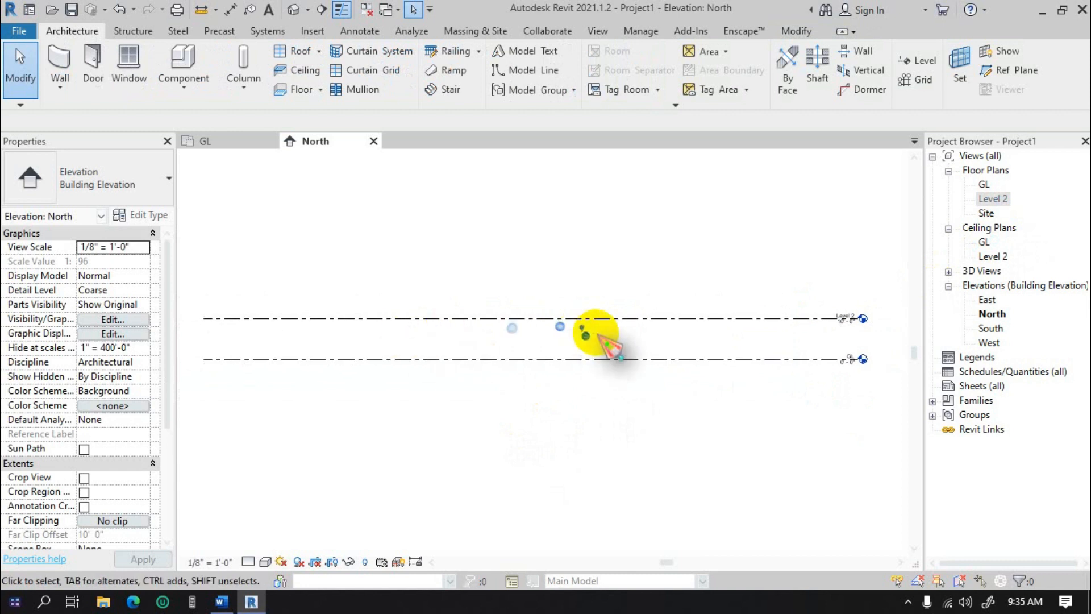
click(914, 62)
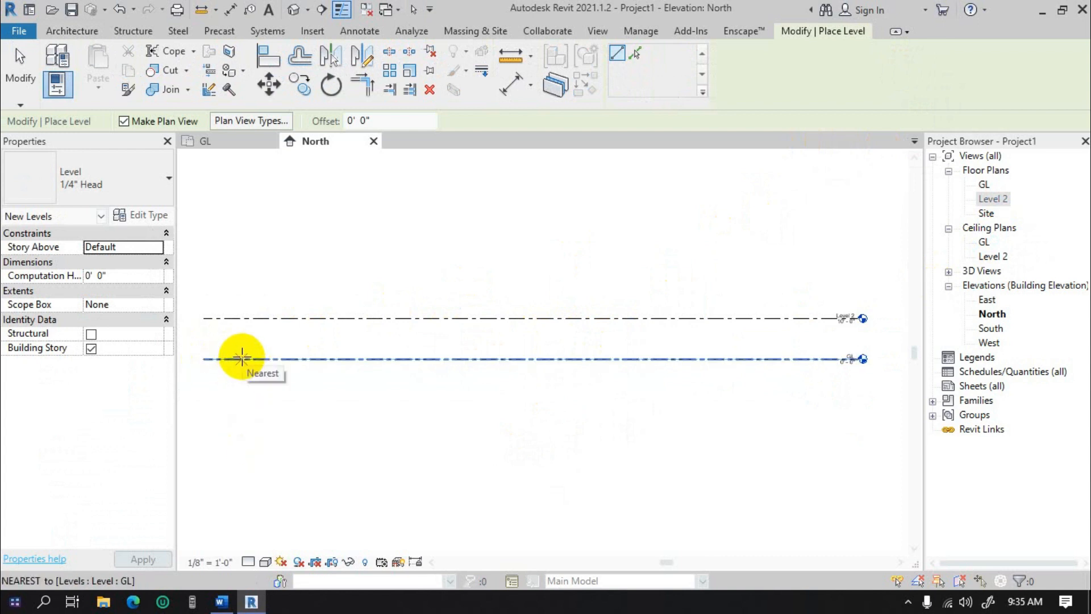
middle_drag(256, 371, 331, 373)
scroll(307, 363, up, 2)
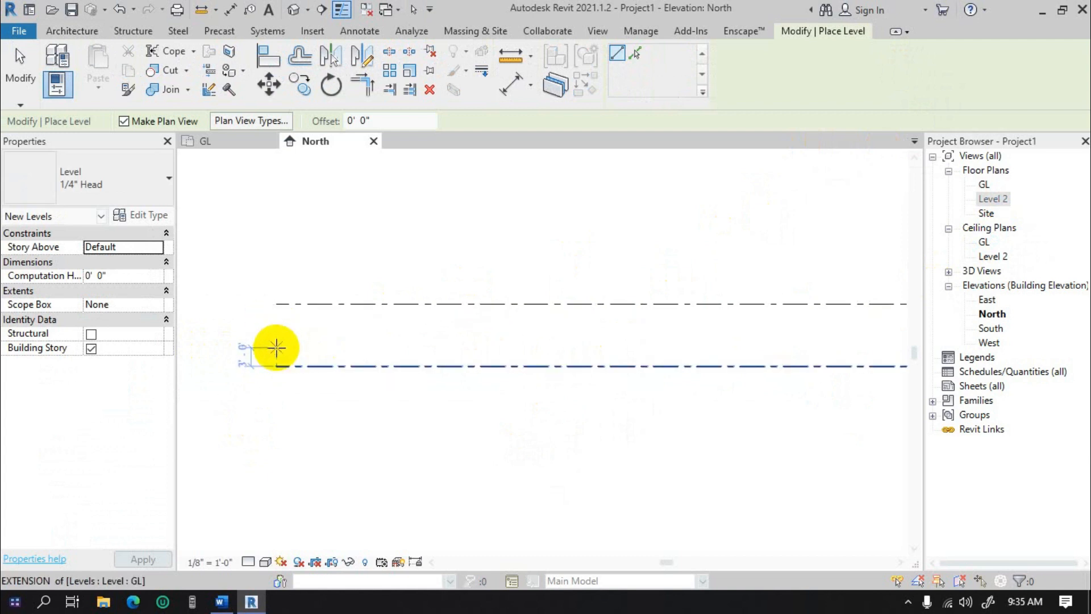
scroll(337, 357, down, 2)
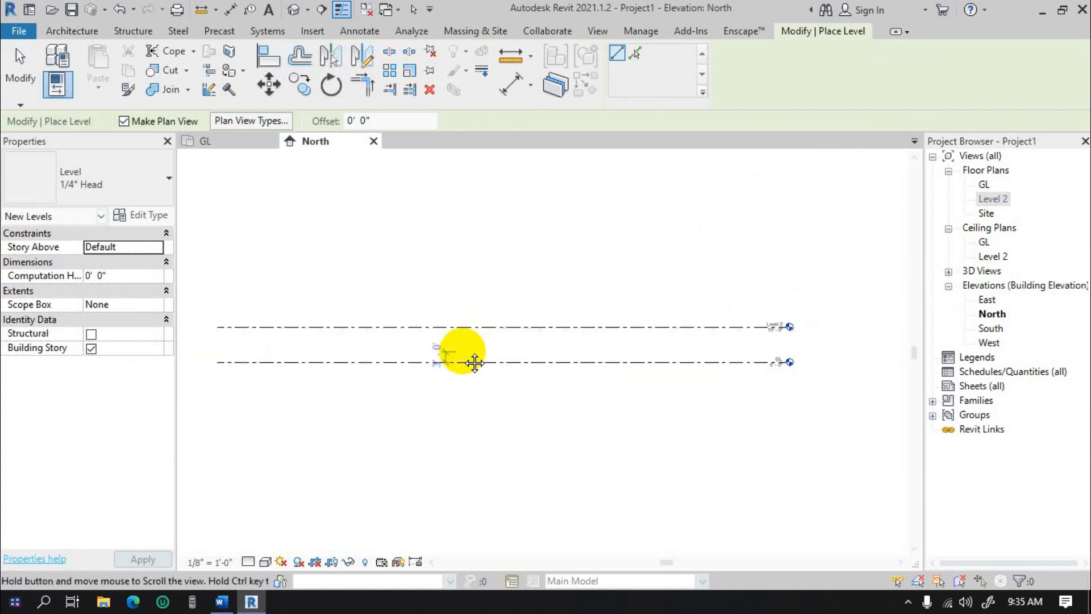
middle_drag(310, 354, 423, 336)
scroll(360, 336, up, 2)
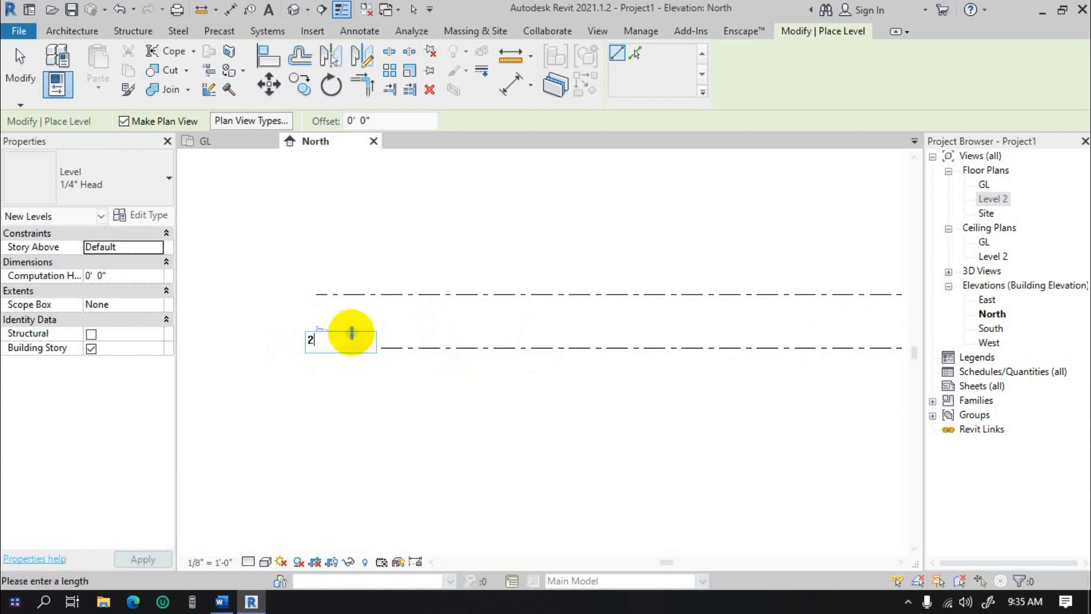
key(Return)
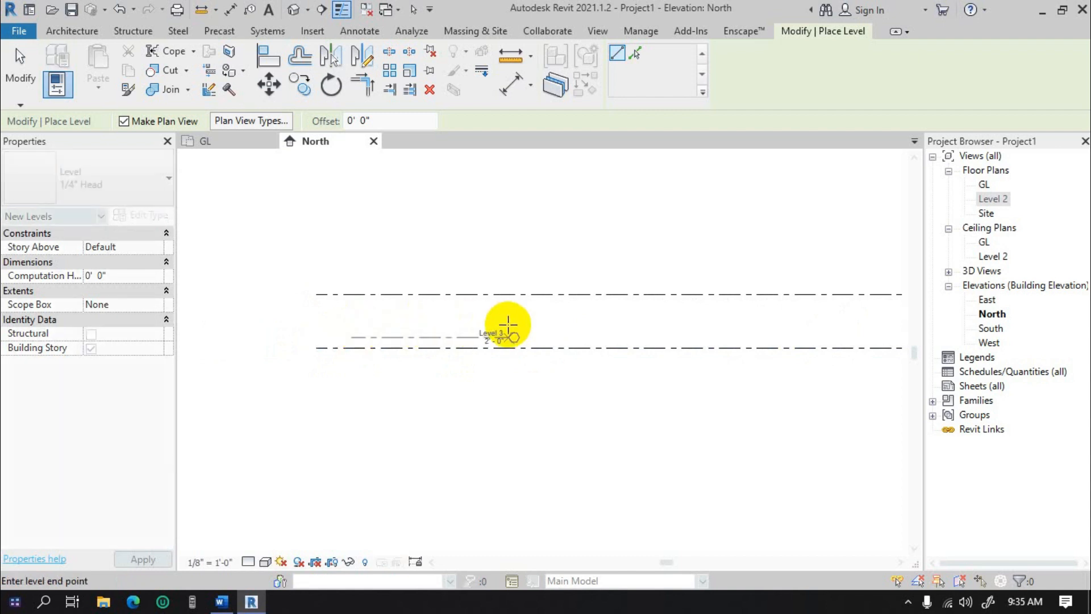
scroll(519, 317, down, 1)
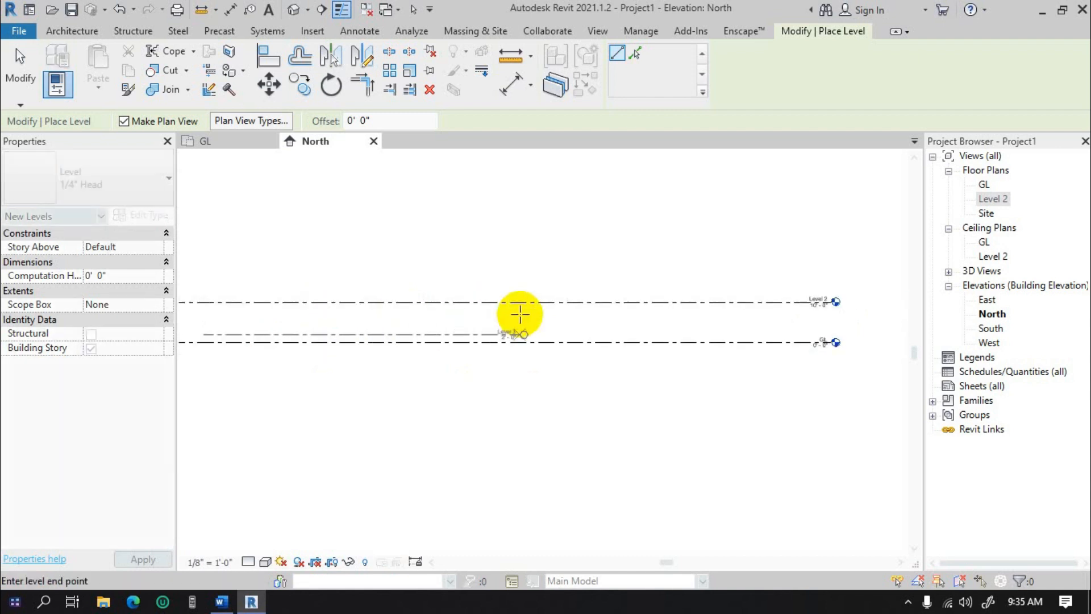
scroll(676, 335, up, 4)
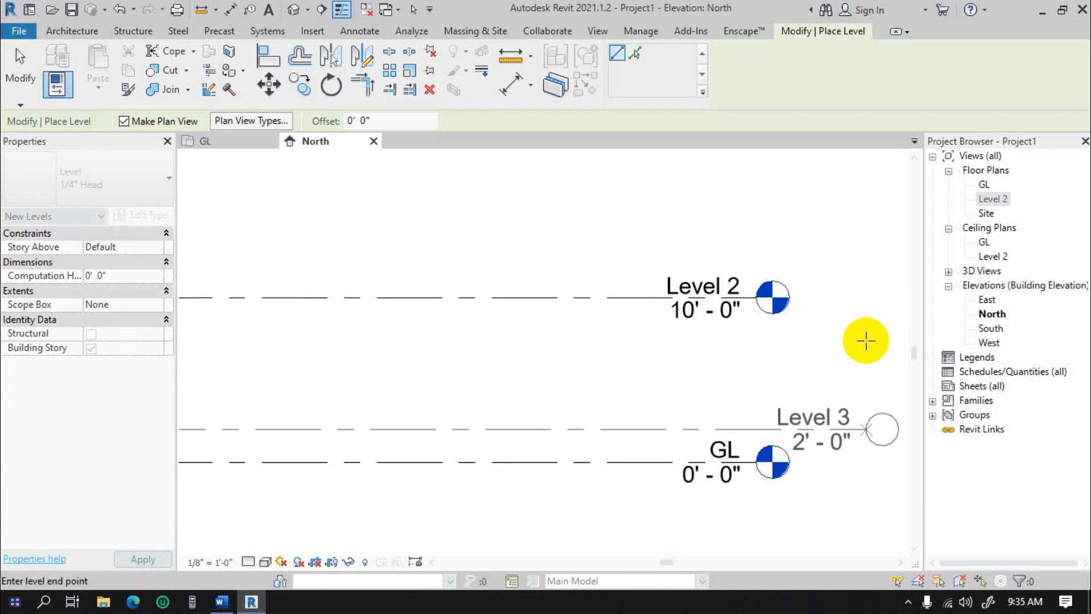
click(864, 341)
scroll(738, 358, down, 2)
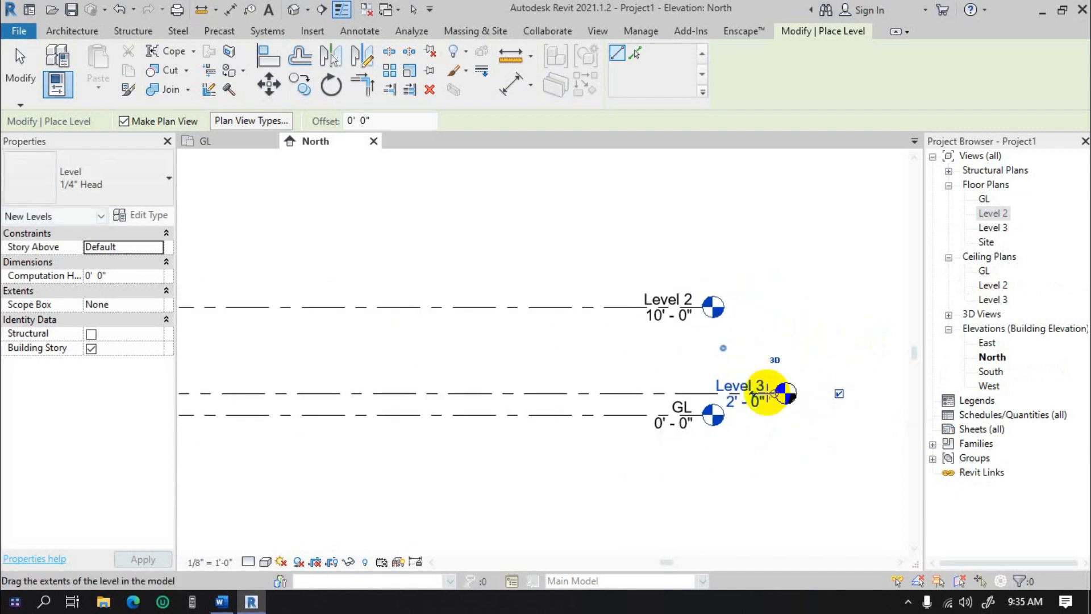
scroll(745, 395, up, 2)
key(Escape)
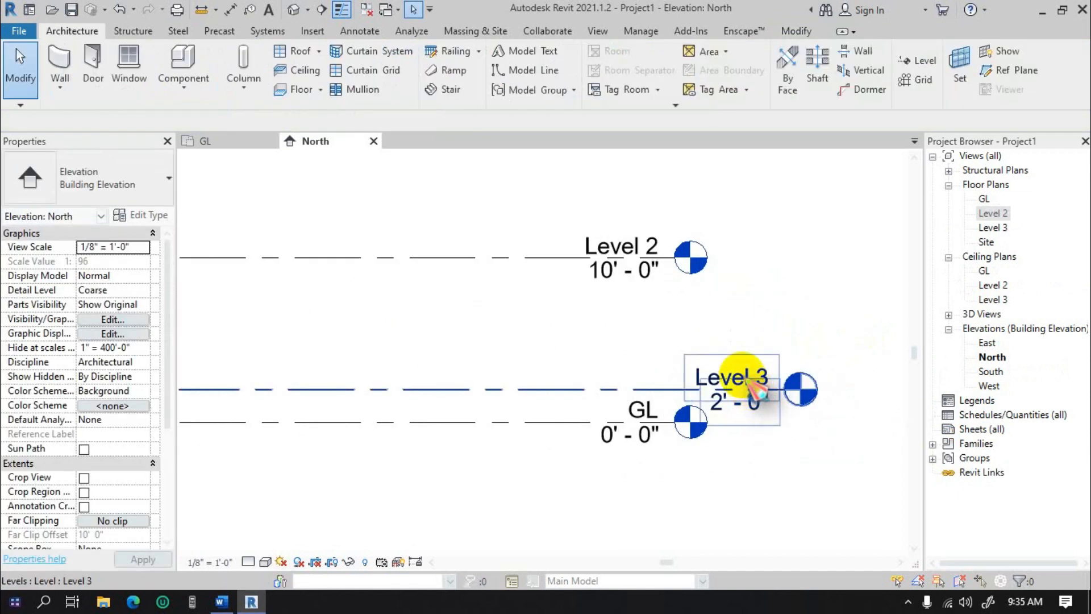
Step: Rename the new 2' level as PL and rename its corresponding plan views too
double_click(739, 378)
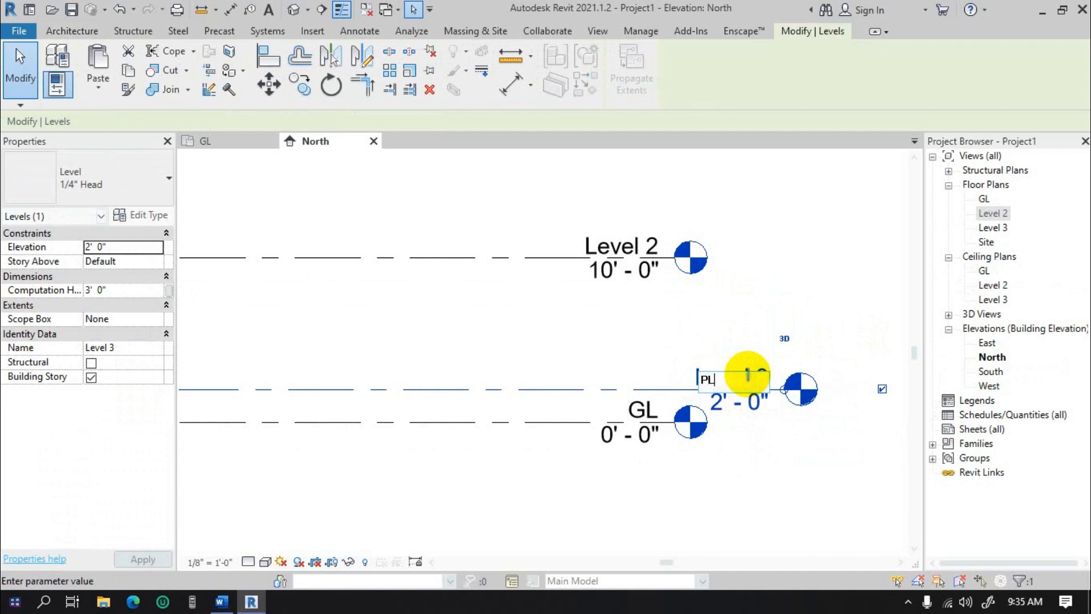
text(PL)
click(733, 479)
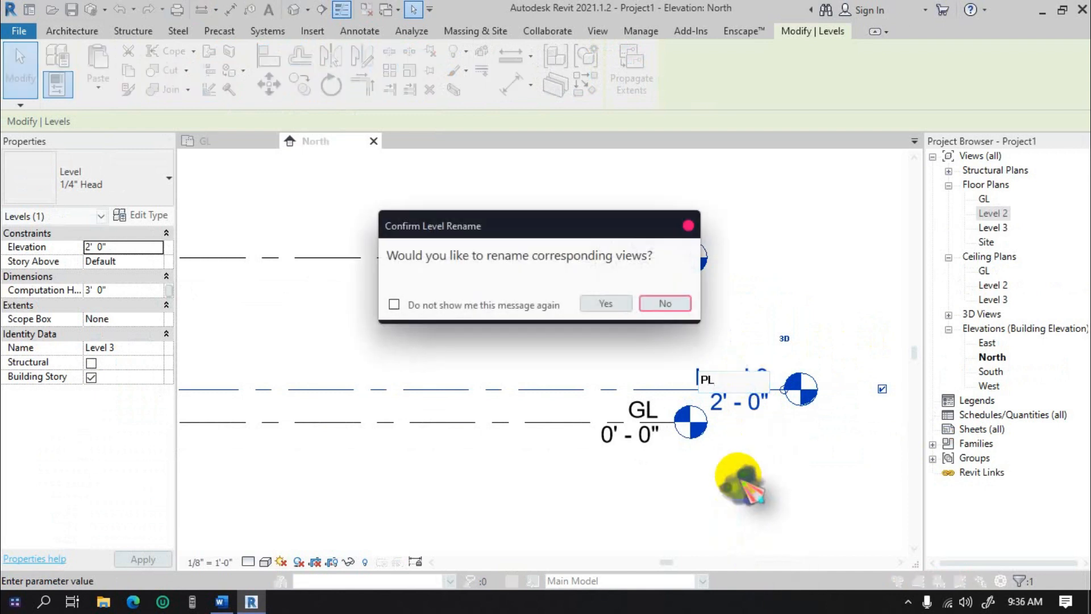
click(605, 303)
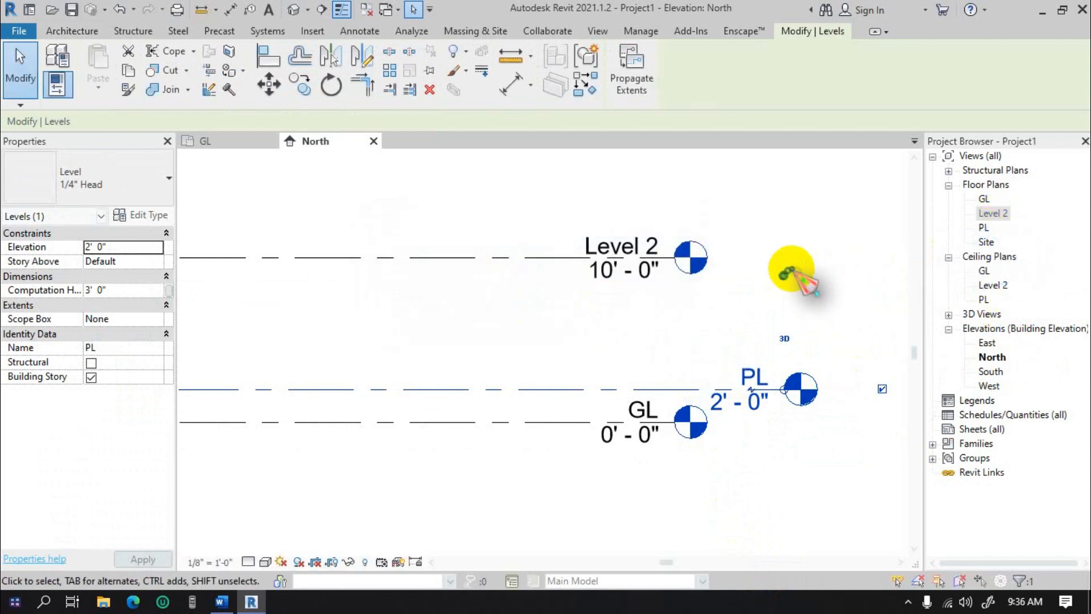
click(500, 326)
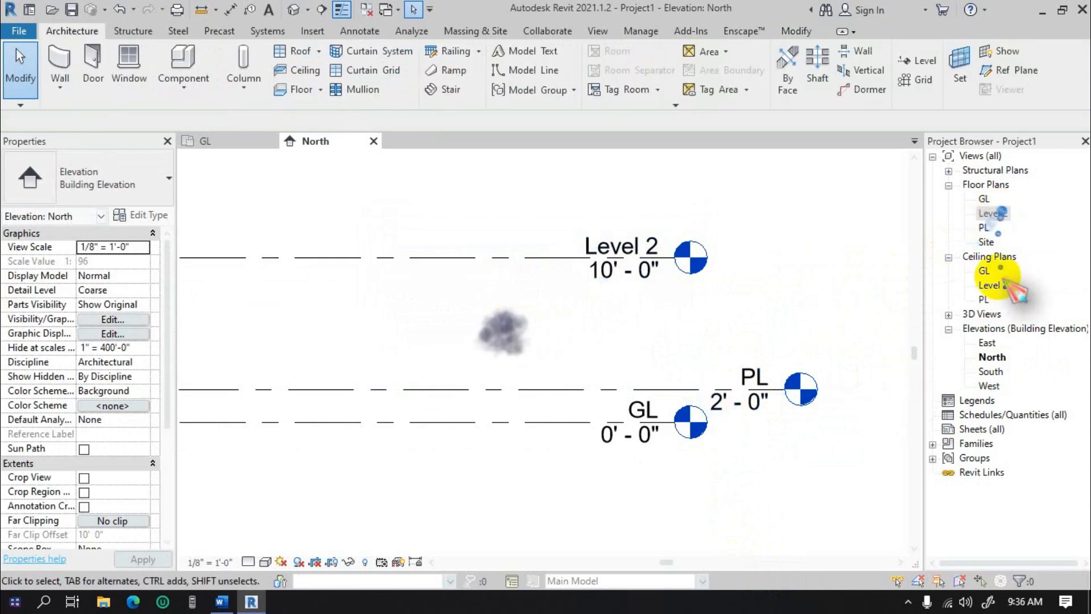
Step: Examine the heights of the GL, PL and Level 2 lines relative to each other
scroll(736, 390, up, 1)
click(621, 407)
click(739, 385)
scroll(762, 392, down, 3)
click(663, 358)
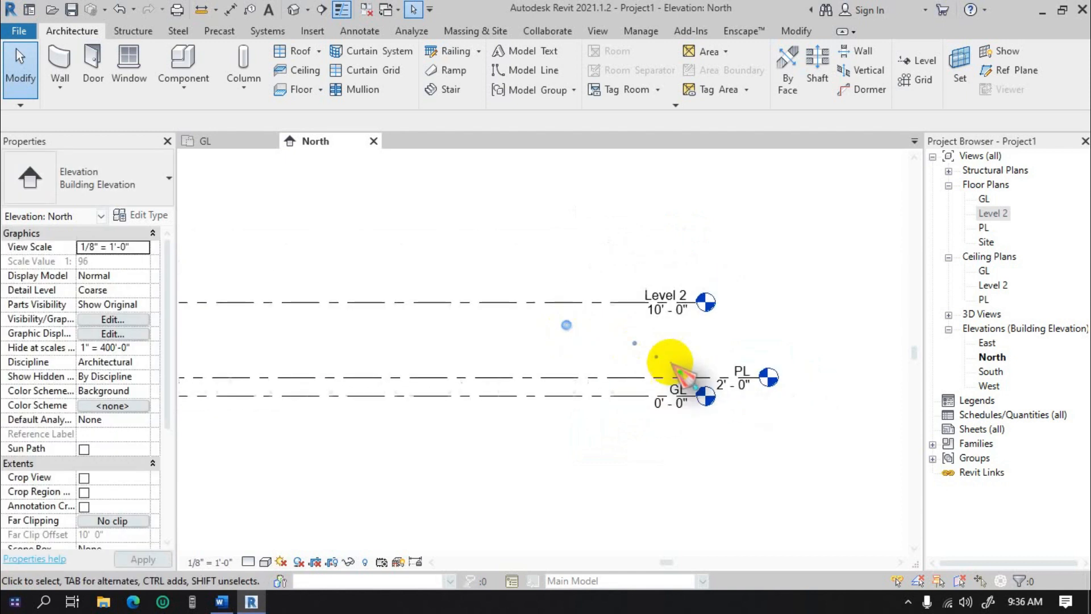
click(641, 300)
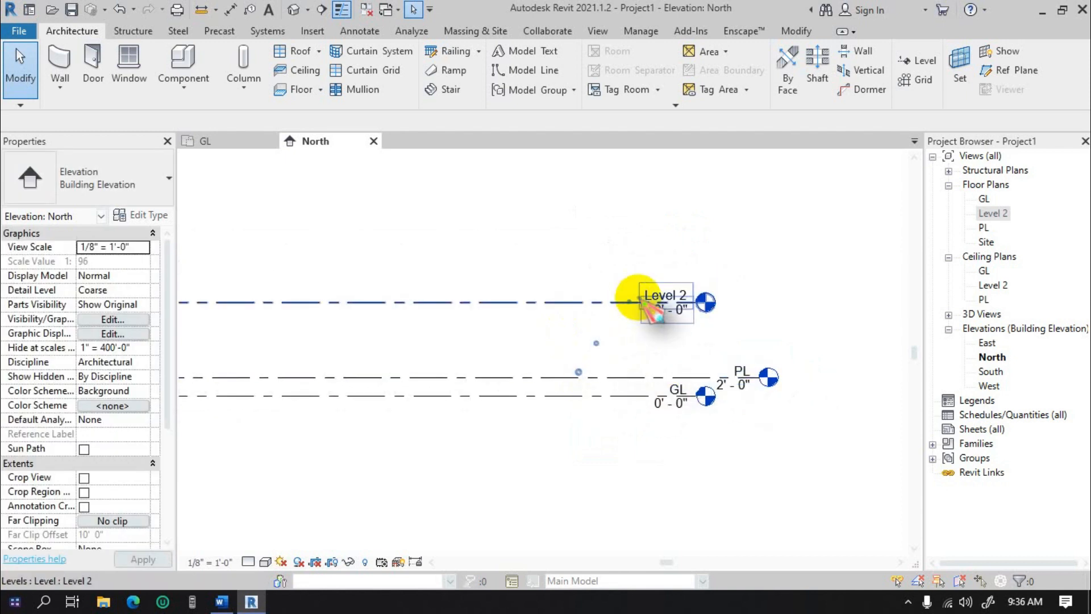
scroll(658, 319, up, 2)
click(567, 407)
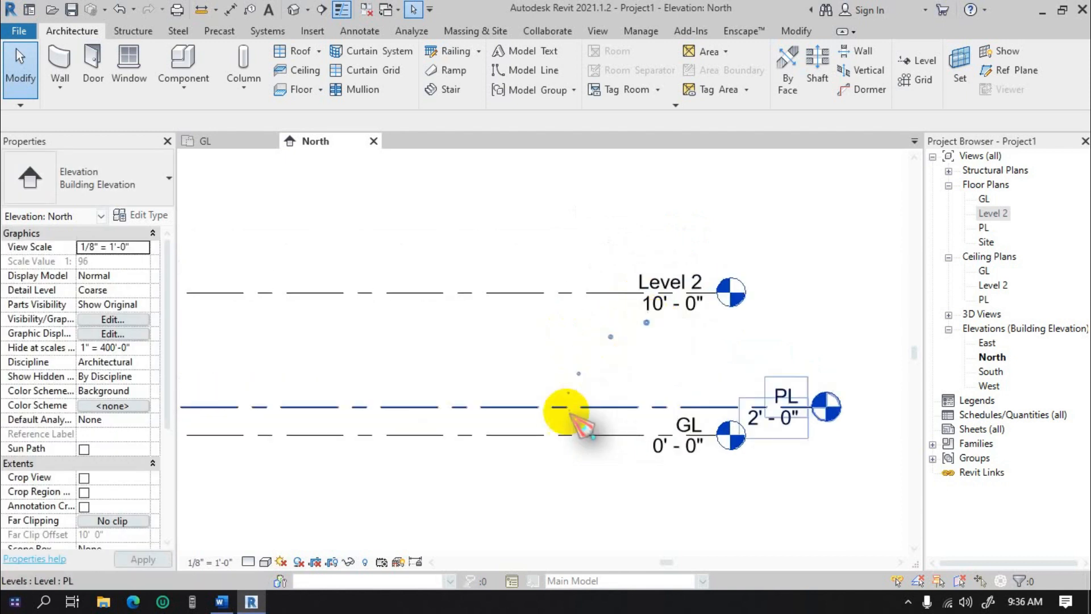
click(570, 384)
Step: Set the elevation of Level 2 to 12'
click(666, 284)
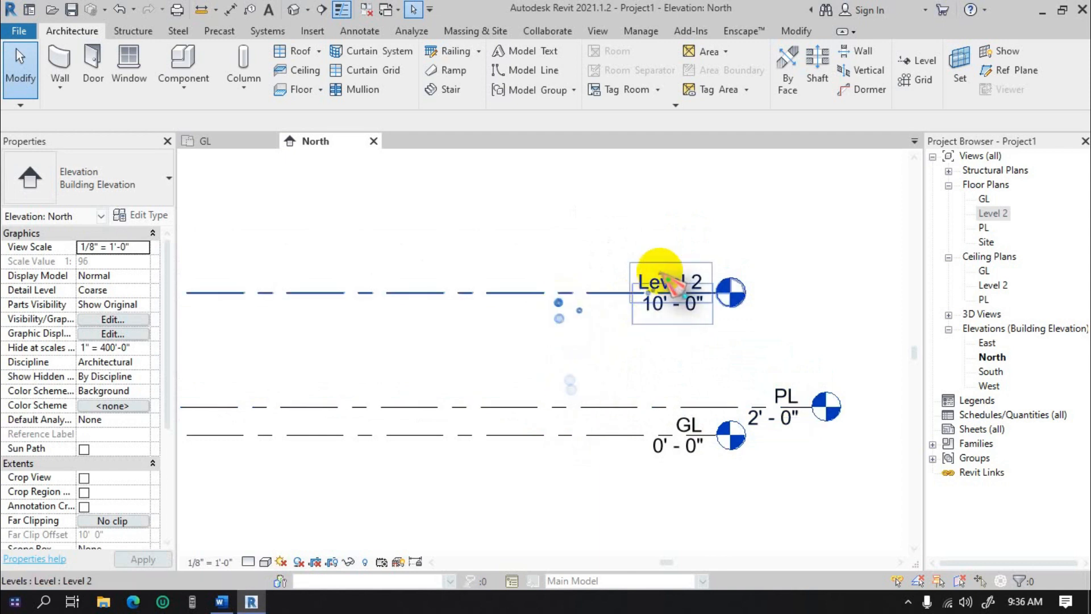
click(671, 284)
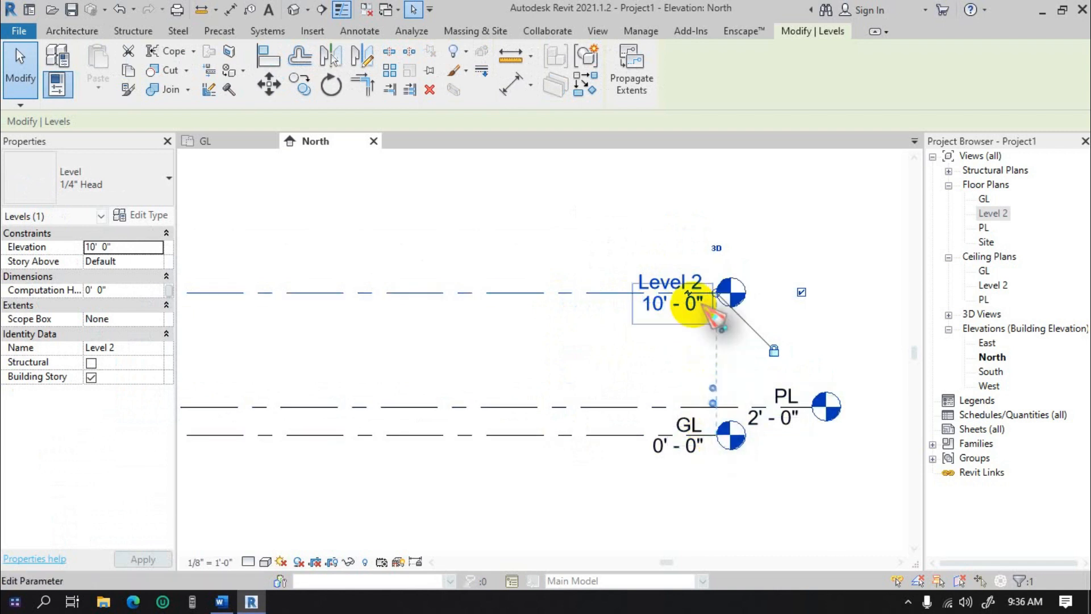
click(657, 301)
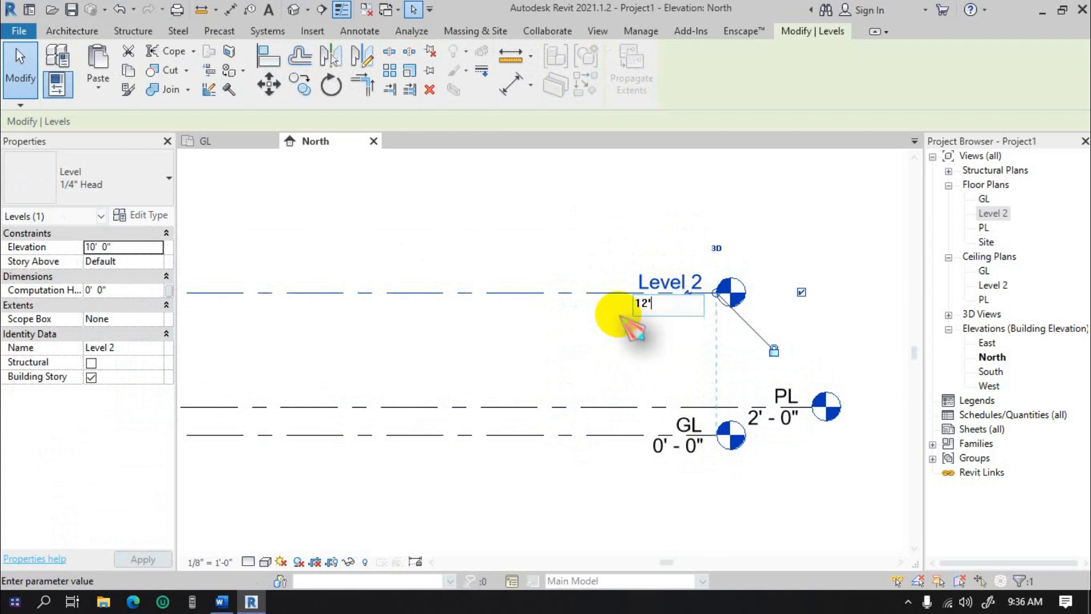
text(12')
key(Return)
Step: Rename Level 2 as floor 1 together with its corresponding plan views, and expand the list of structural plans
click(678, 252)
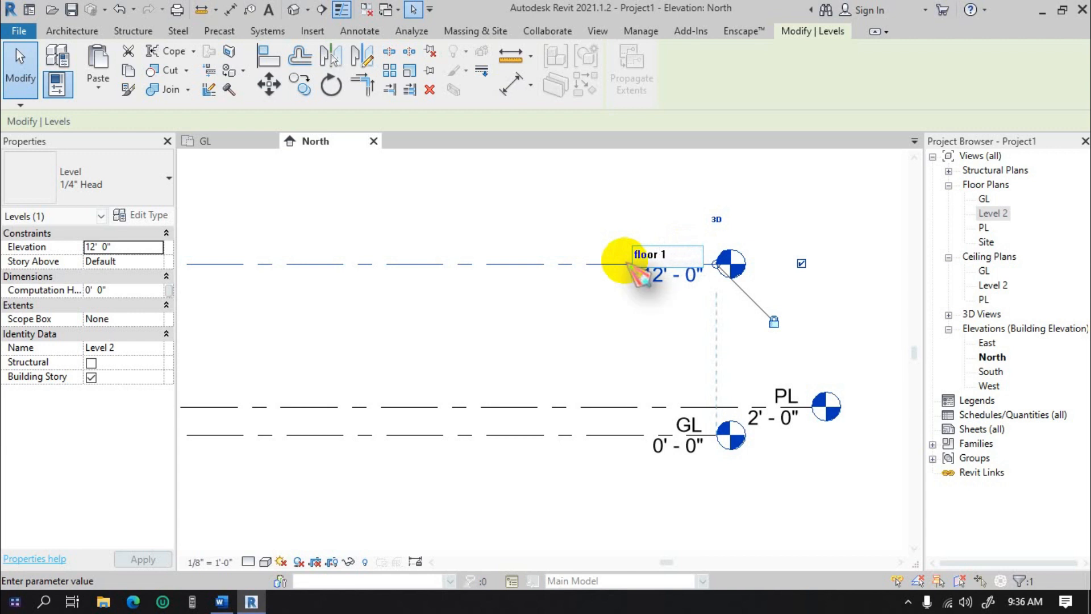
click(629, 266)
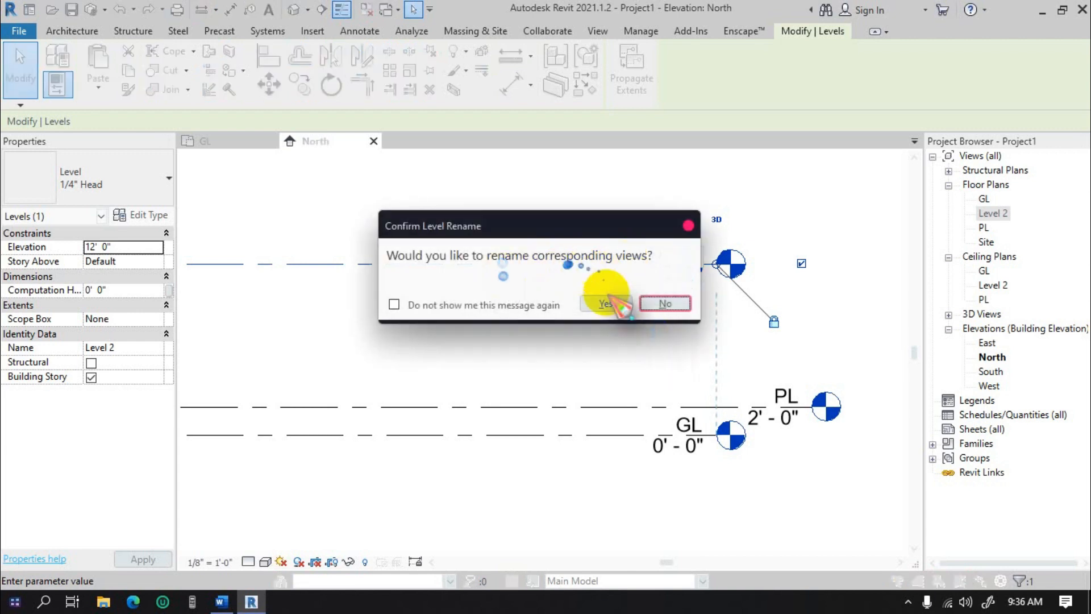
click(612, 301)
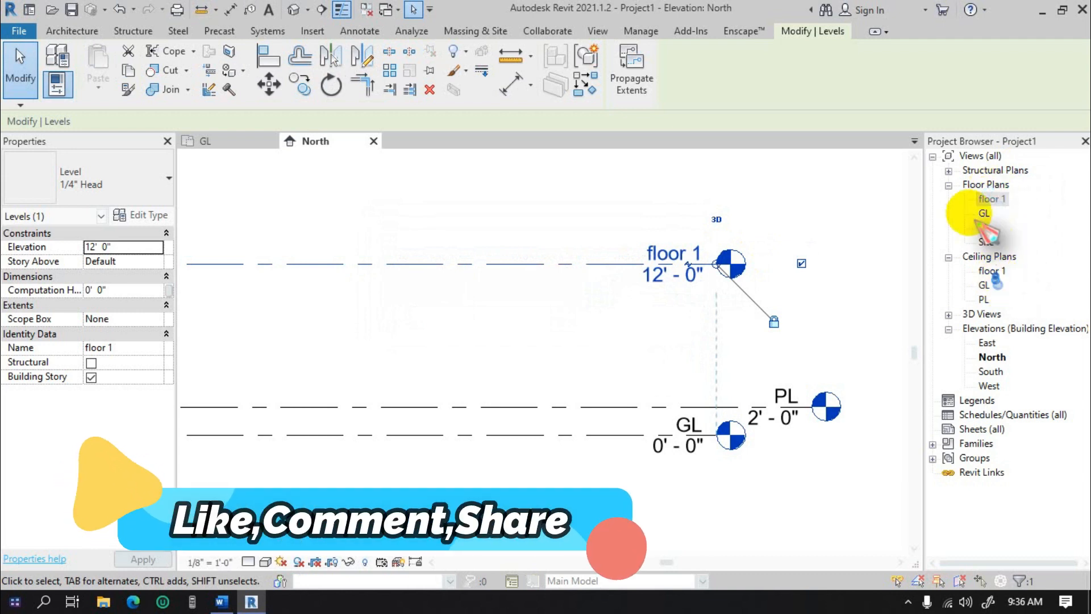
click(949, 171)
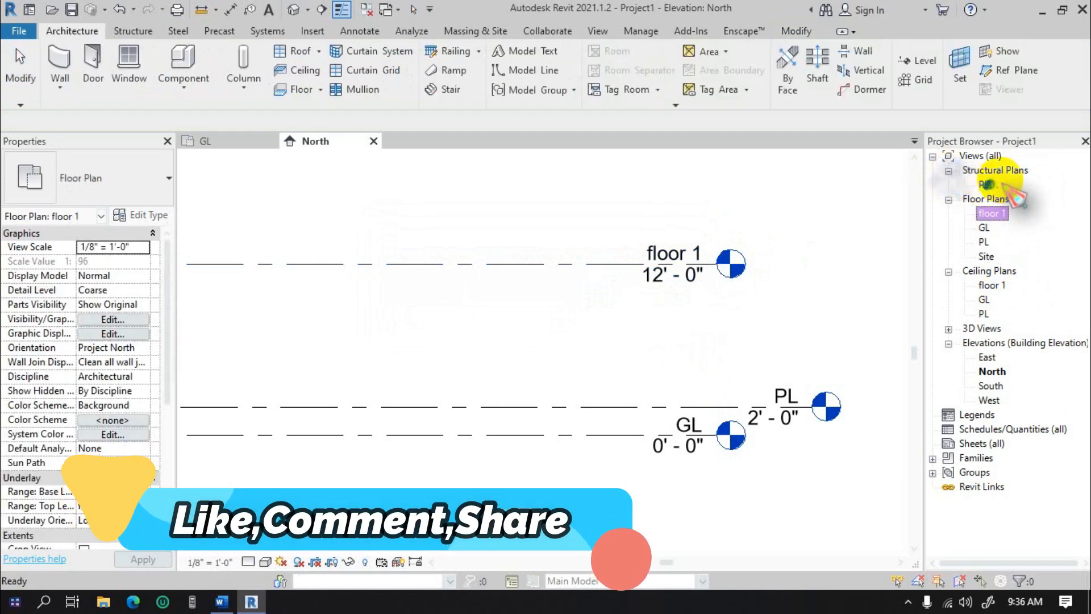
click(746, 200)
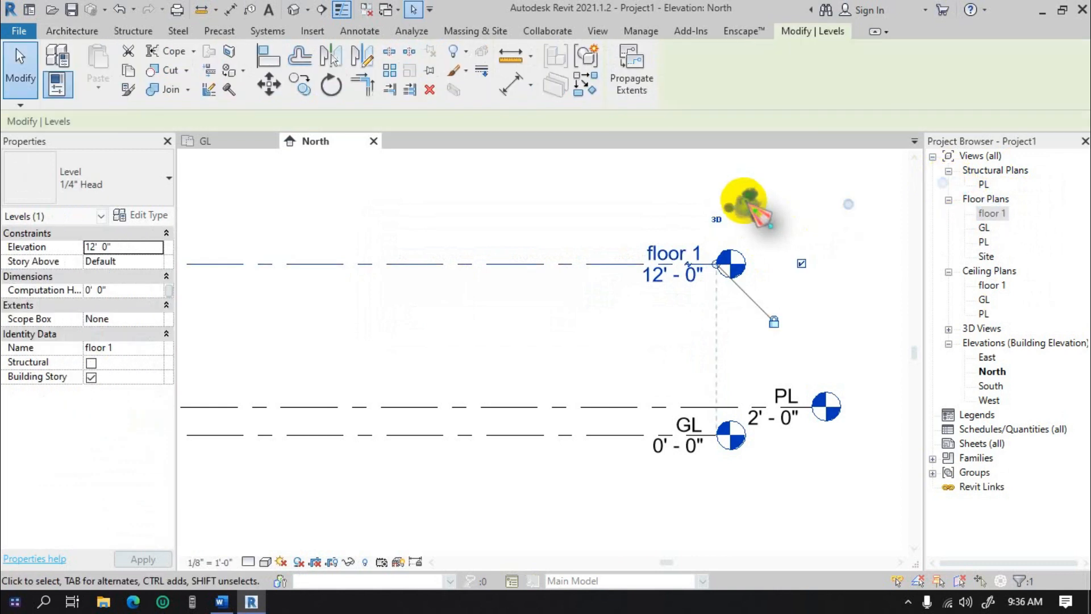
Step: Draw a new level line about 10'-6" above floor 1, aligned with the ends of the existing levels, and leave the Level command
scroll(475, 268, down, 3)
click(475, 300)
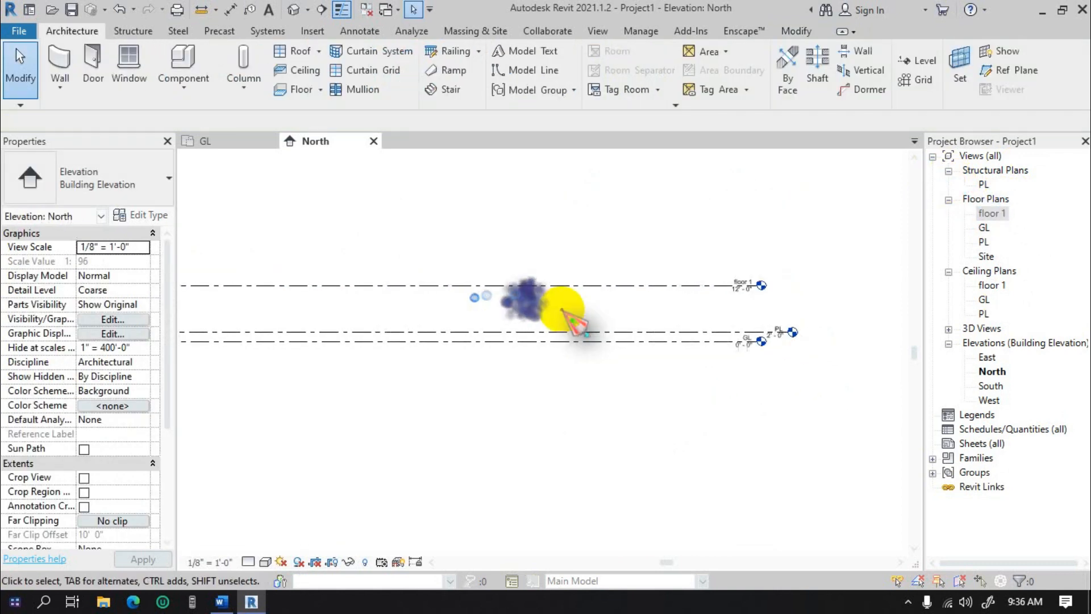
scroll(537, 243, down, 2)
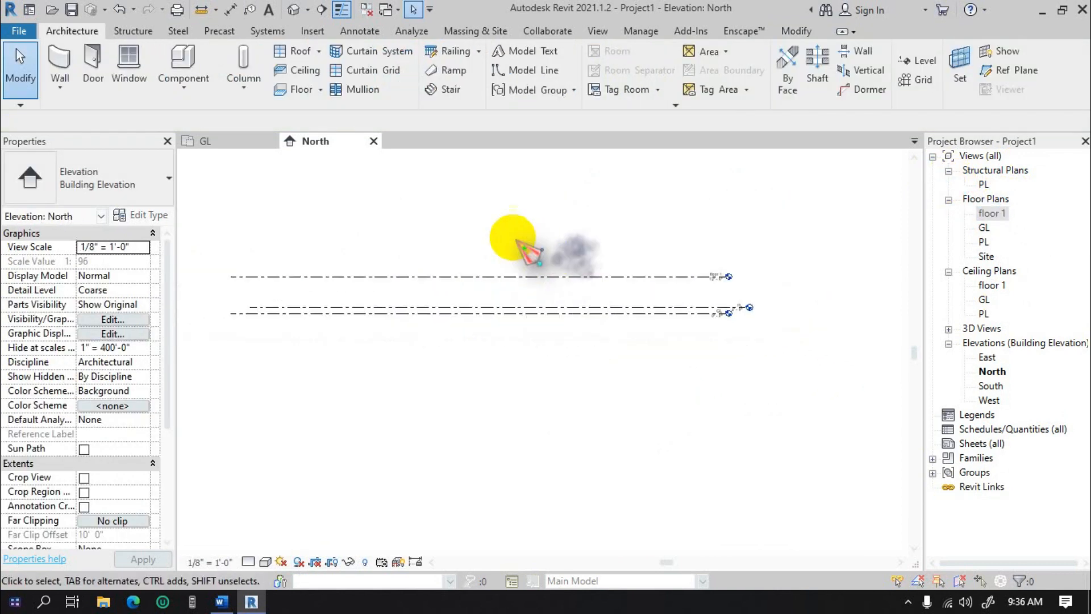
scroll(353, 250, up, 2)
middle_drag(433, 246, 382, 244)
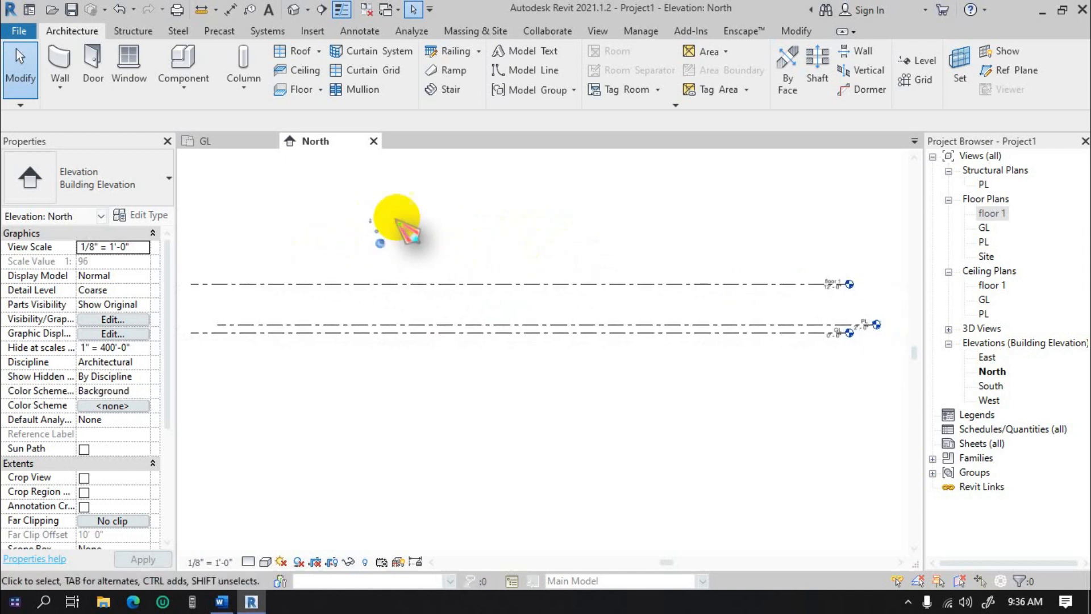
click(916, 61)
middle_drag(488, 253, 545, 269)
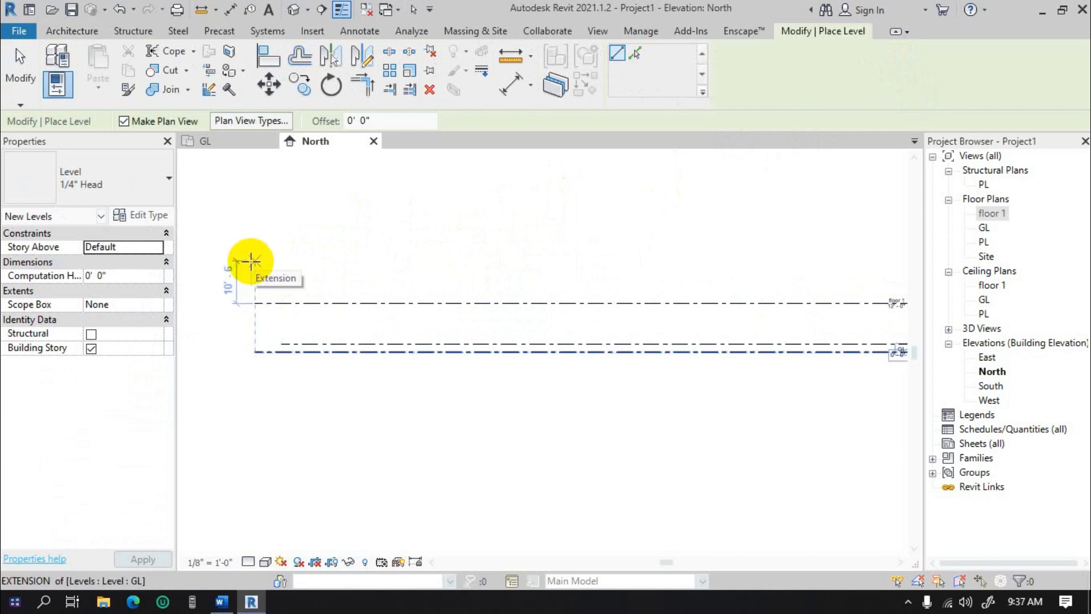
click(251, 262)
middle_drag(471, 261, 319, 271)
scroll(319, 270, down, 1)
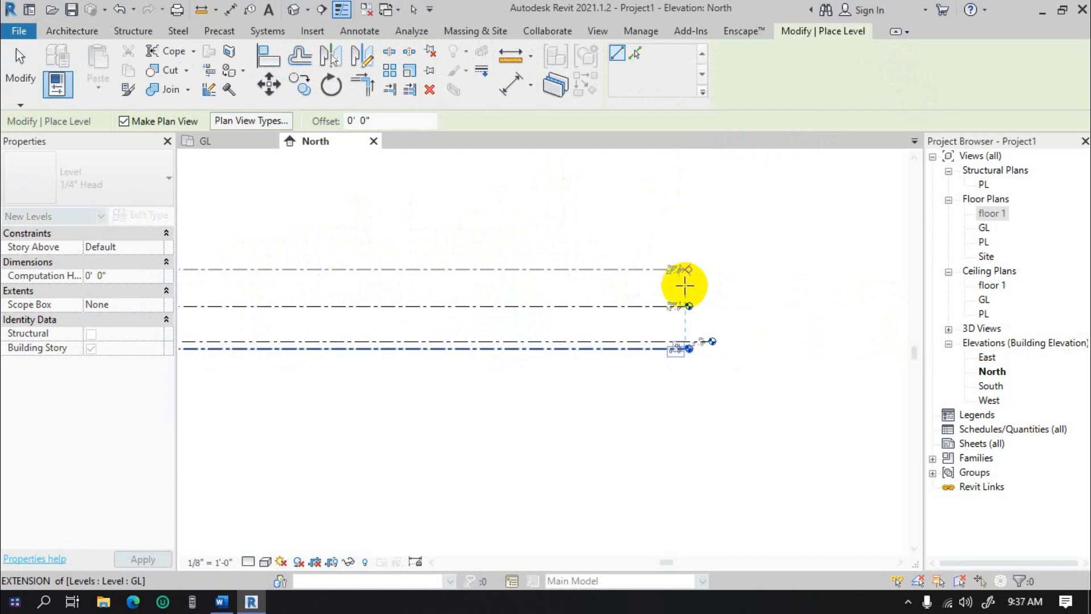
scroll(685, 285, up, 1)
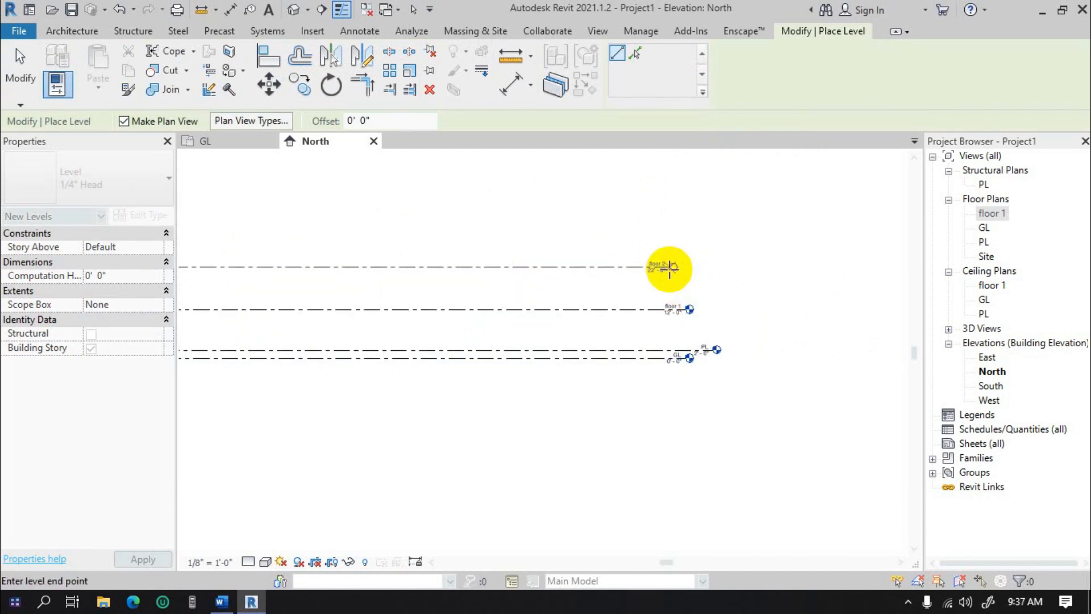
click(686, 268)
scroll(689, 265, up, 4)
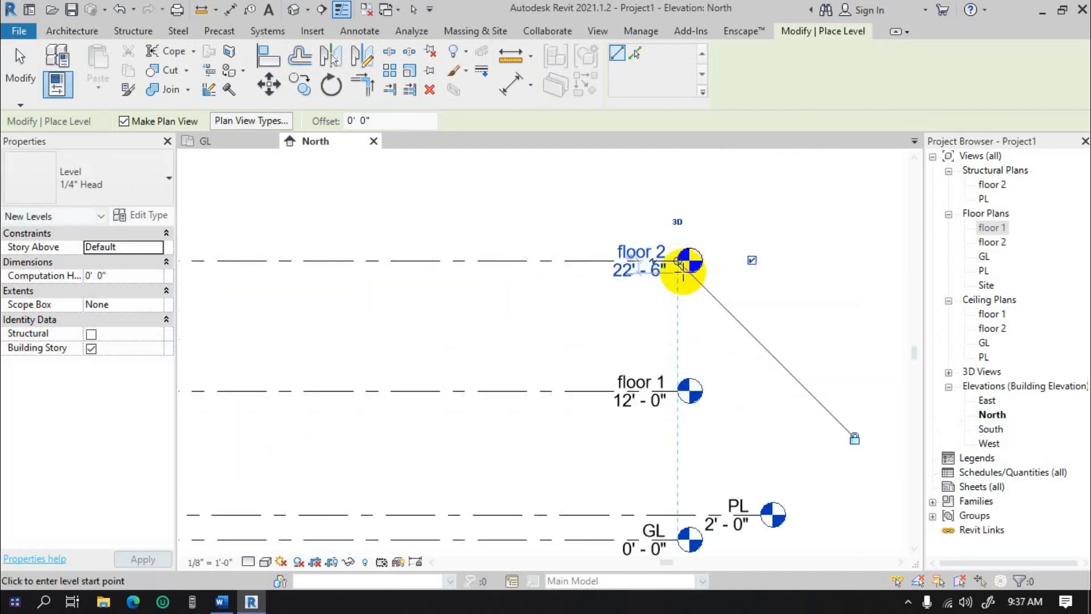
key(Escape)
key(Escape)
Step: Set the elevation of the floor 2 level to 22' and deselect it
double_click(658, 275)
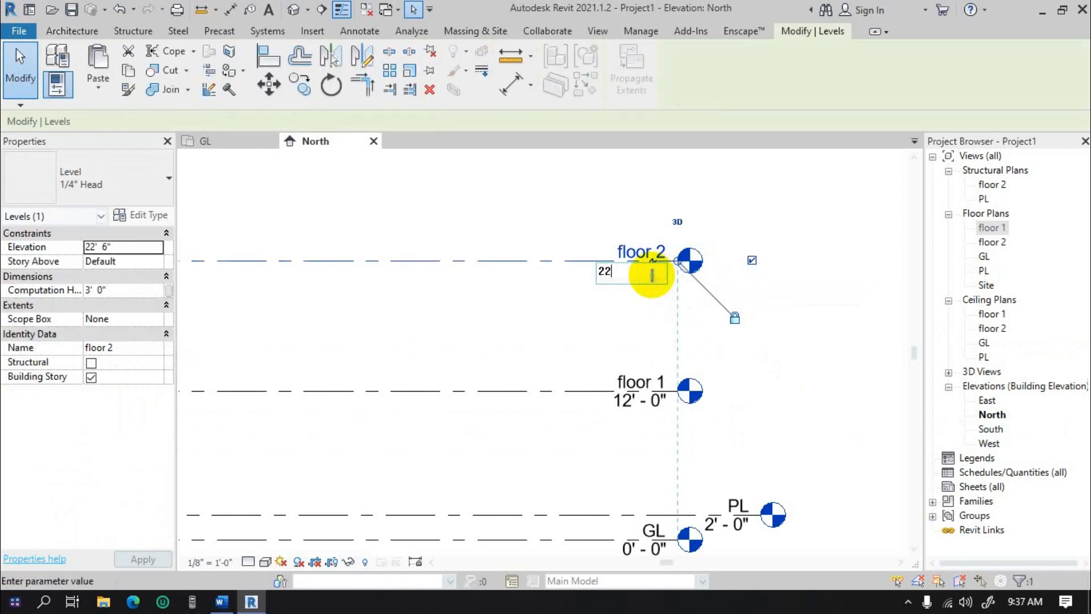
key(Return)
scroll(689, 396, down, 2)
middle_drag(681, 419, 699, 357)
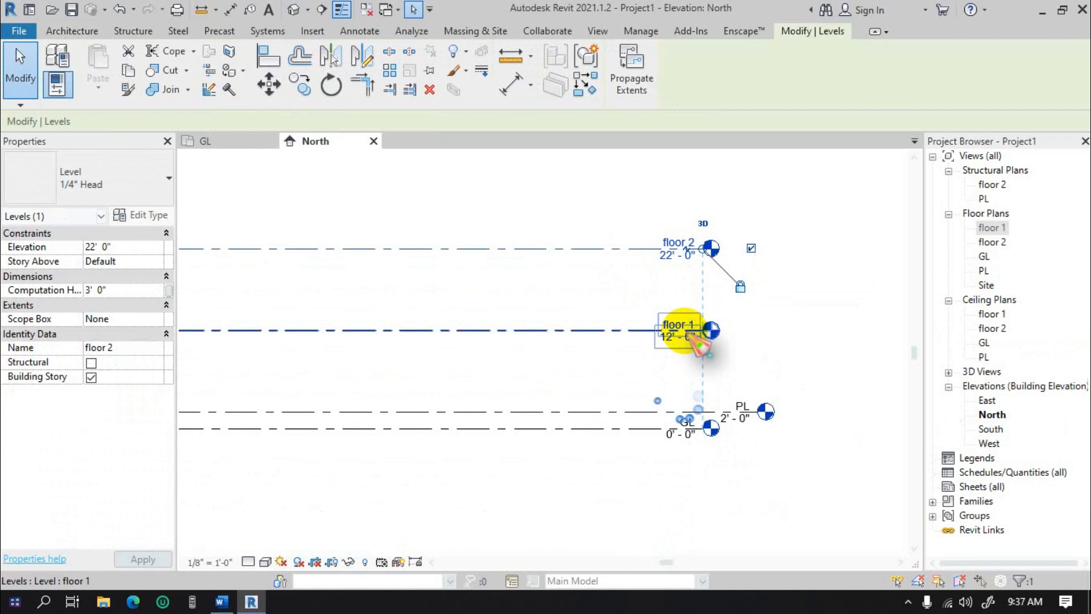
key(Escape)
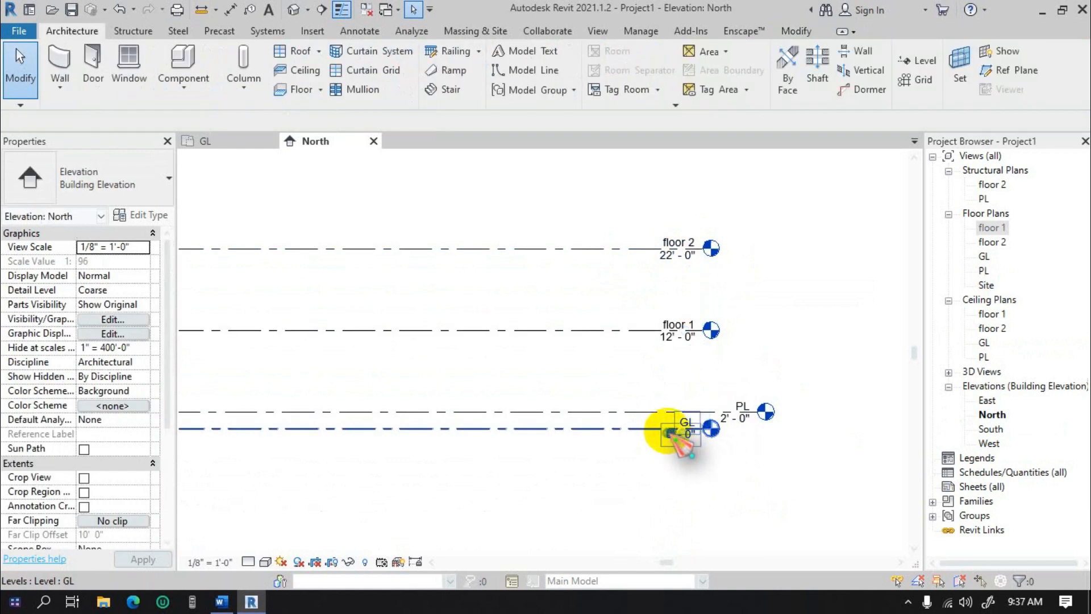
Step: Examine the names and heights of floor 2, floor 1, PL and GL at their level heads
scroll(670, 432, up, 2)
middle_drag(748, 266, 686, 401)
middle_drag(631, 300, 661, 268)
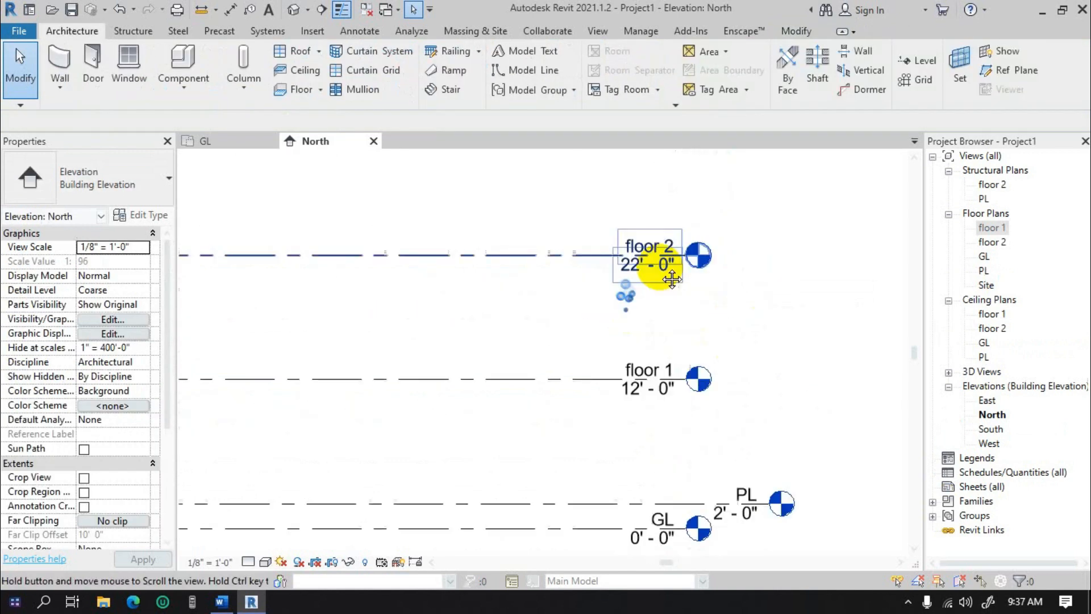
scroll(674, 256, down, 2)
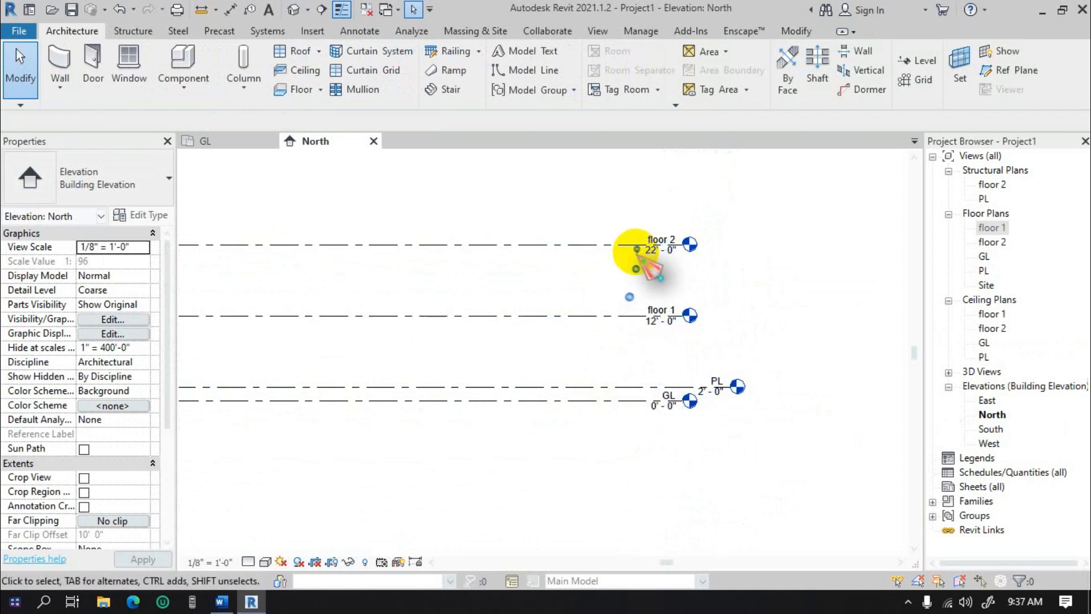
scroll(662, 244, up, 2)
click(684, 253)
scroll(679, 242, up, 2)
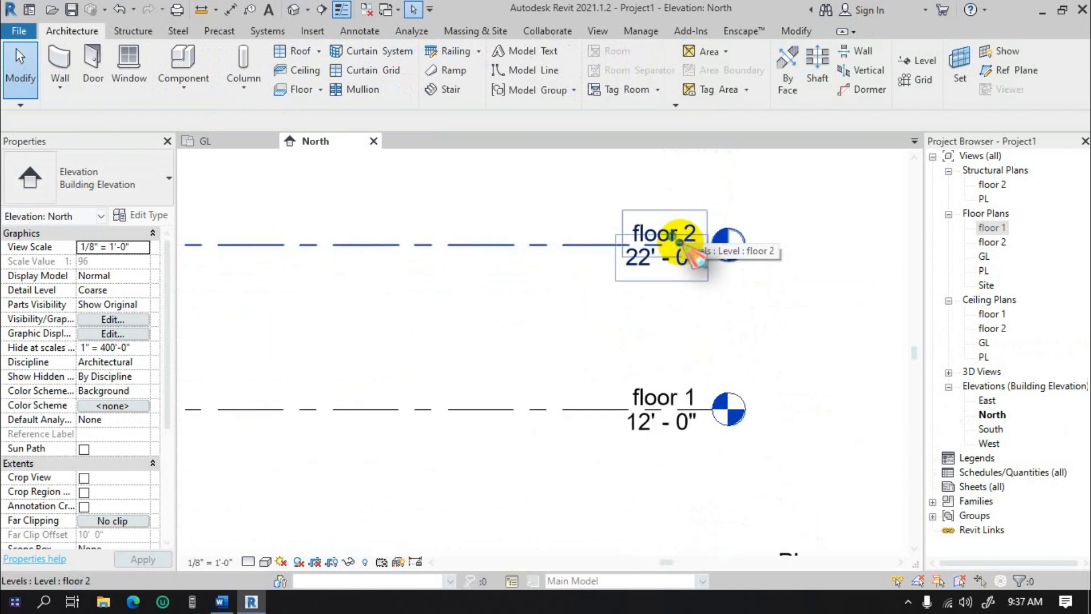
scroll(689, 269, up, 1)
middle_drag(693, 281, 660, 312)
scroll(640, 310, down, 2)
scroll(614, 321, down, 5)
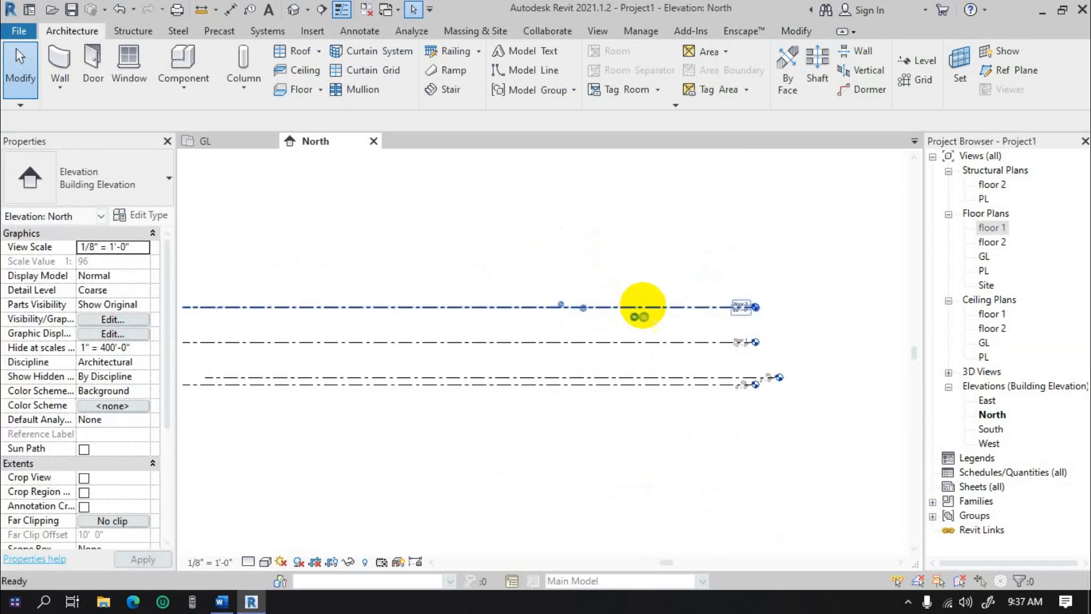
scroll(527, 289, down, 3)
middle_drag(527, 289, 570, 293)
scroll(529, 295, up, 2)
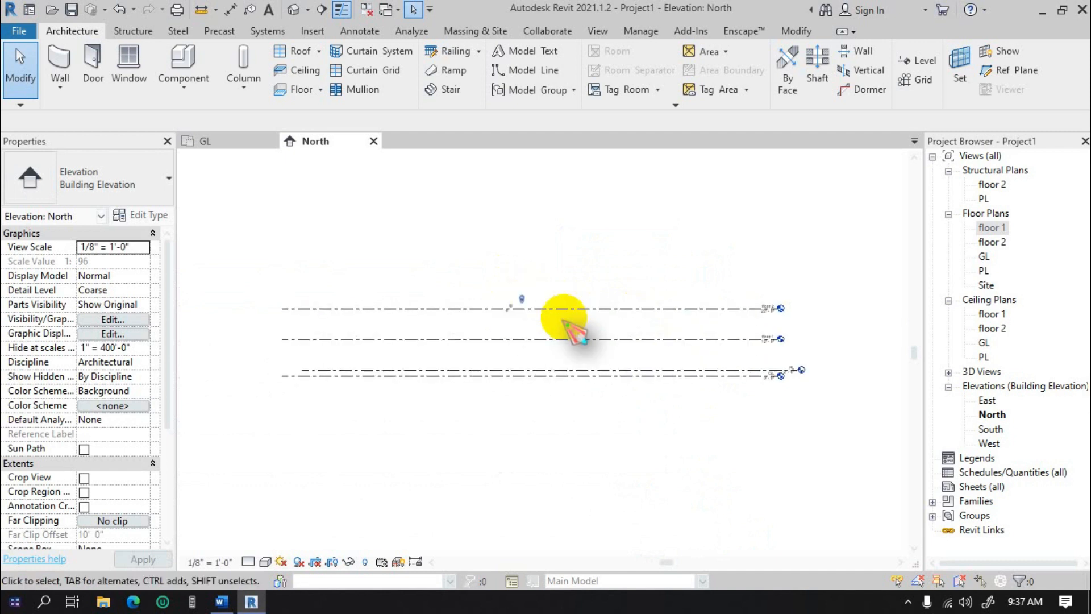
Step: Draw a new level line 10' above floor 2, aligned with both ends of the existing levels
click(918, 61)
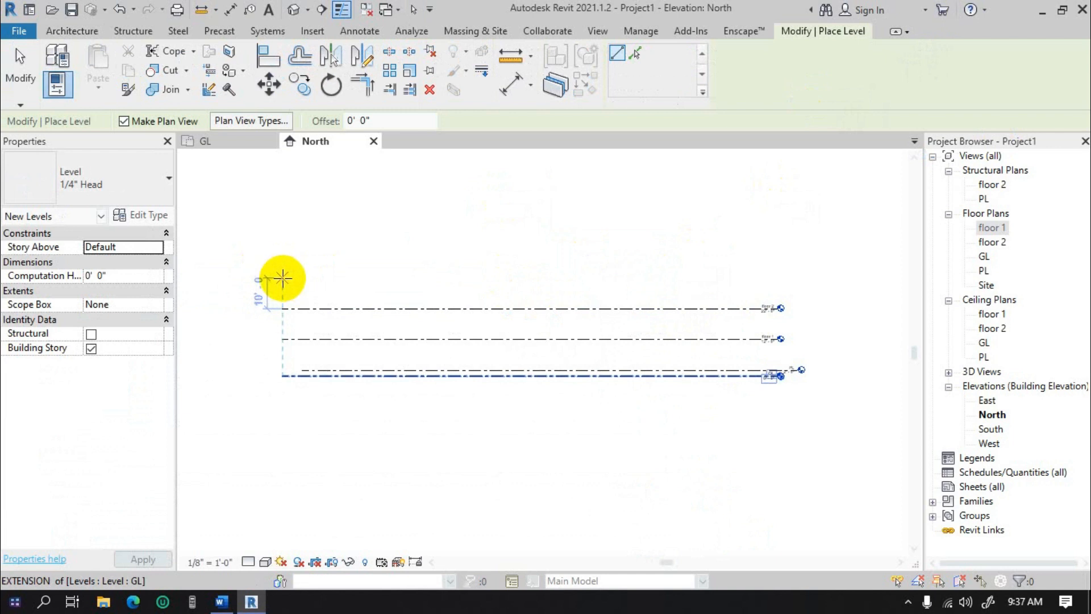
click(283, 278)
middle_drag(765, 246, 716, 255)
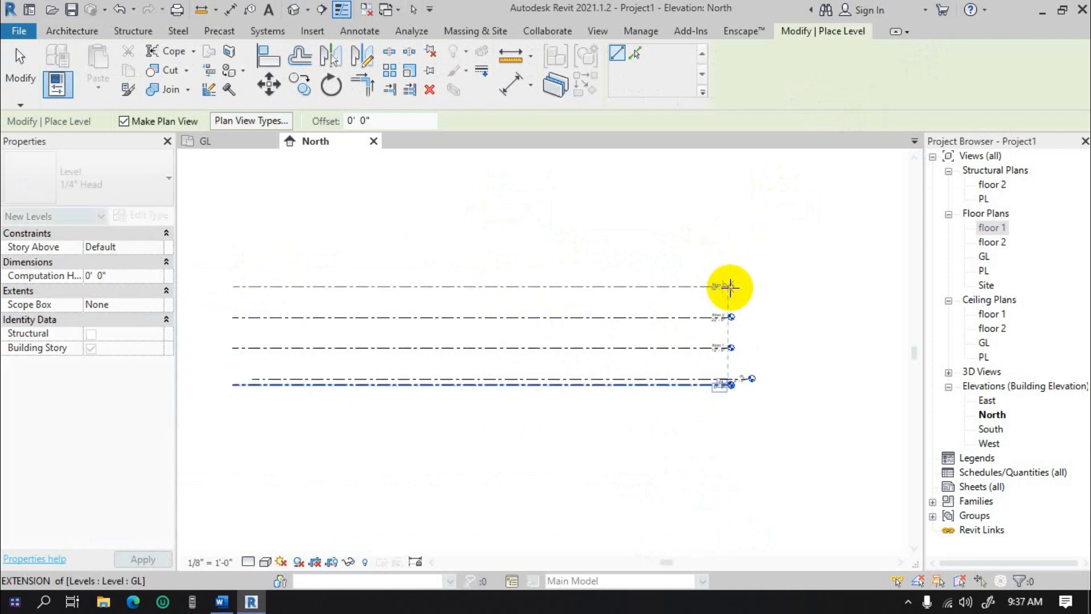
click(730, 287)
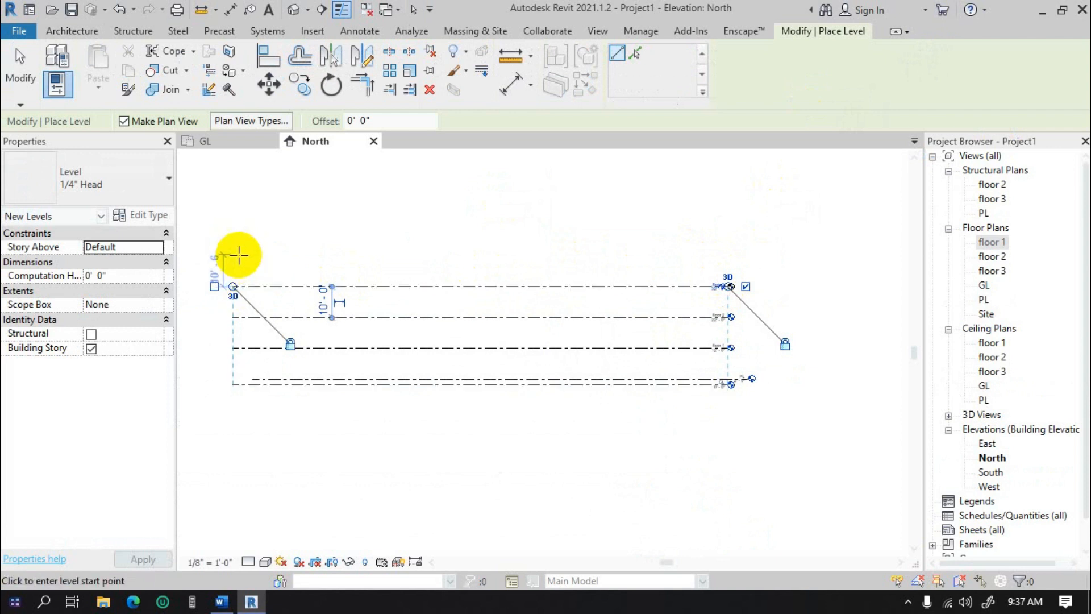
Step: Draw two more aligned level lines above floor 3 at 10' spacing and leave the Level command
click(728, 264)
middle_drag(675, 237, 730, 279)
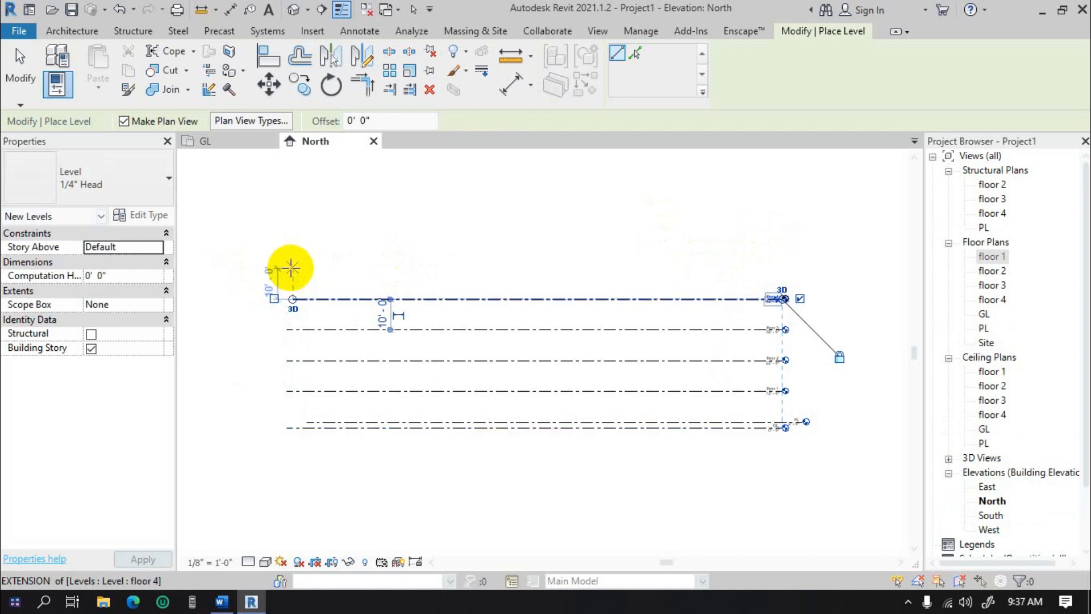
click(291, 267)
middle_drag(569, 256, 476, 268)
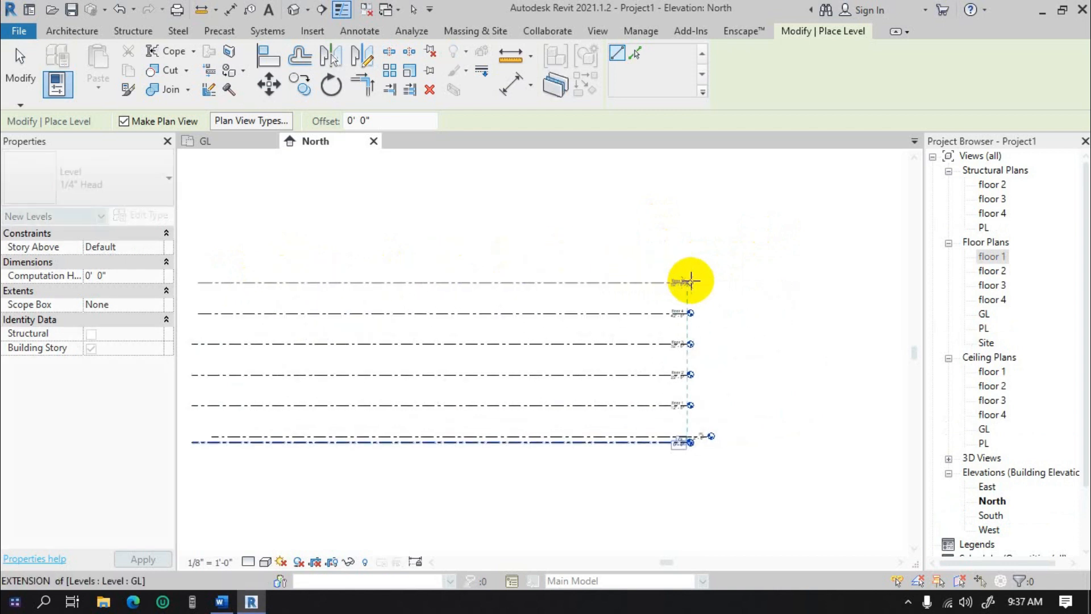
click(691, 281)
scroll(449, 258, up, 3)
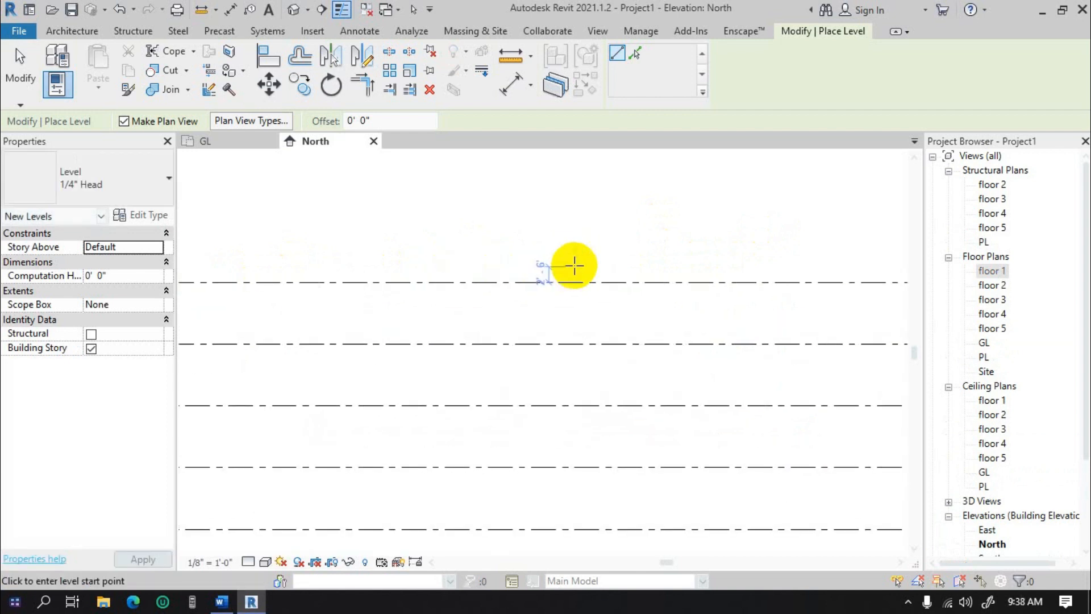
key(Escape)
key(Escape)
Step: Draw a new level line 3' above floor 5, aligned with the existing level heads, and leave the Level command
scroll(567, 263, down, 2)
scroll(514, 290, down, 2)
scroll(599, 298, up, 1)
middle_drag(535, 287, 500, 279)
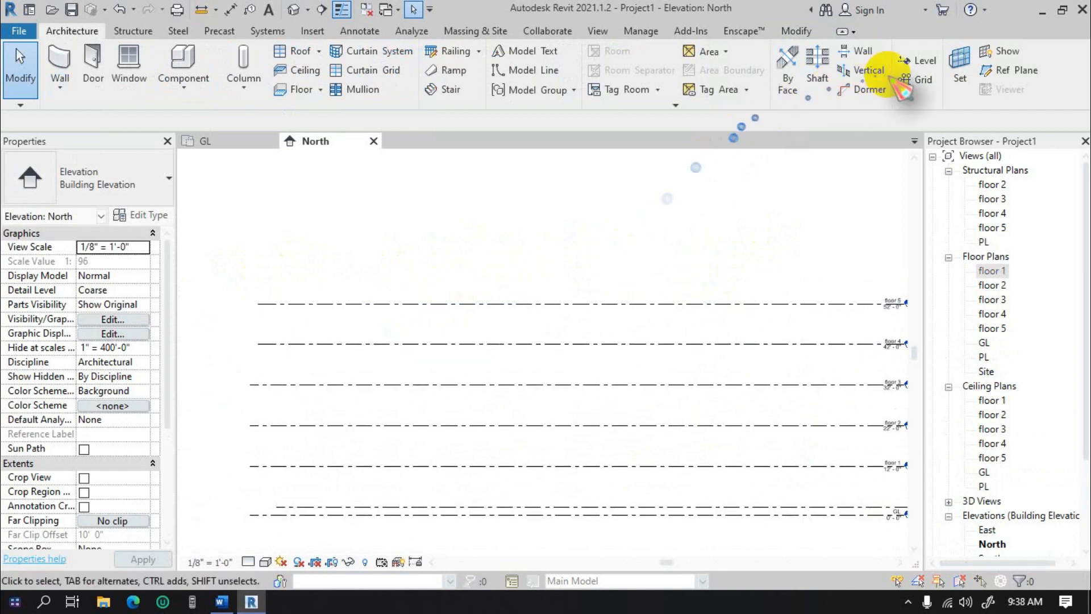
click(913, 60)
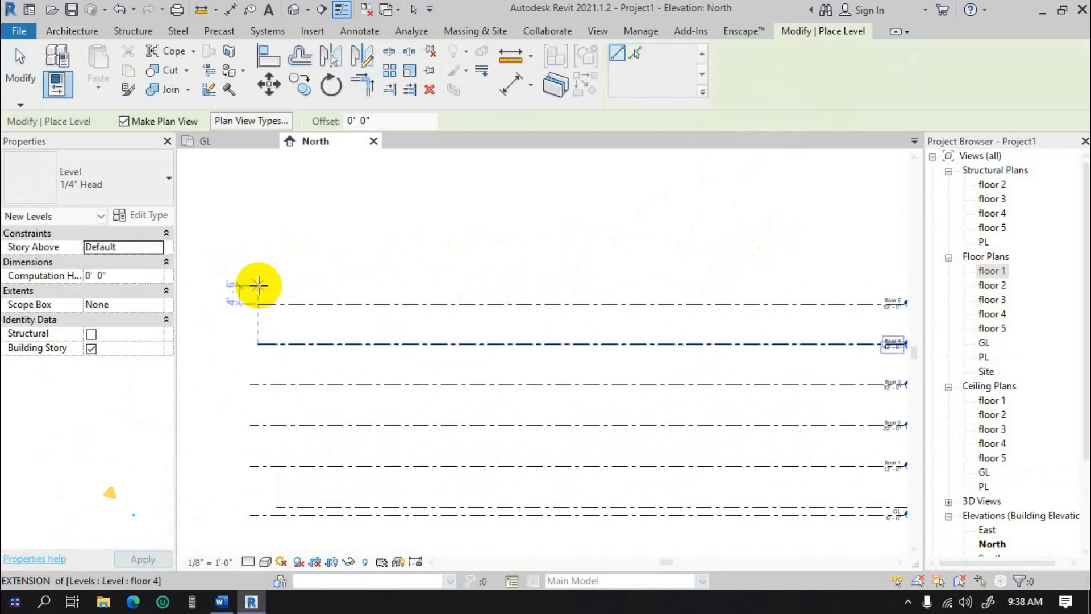
text(3')
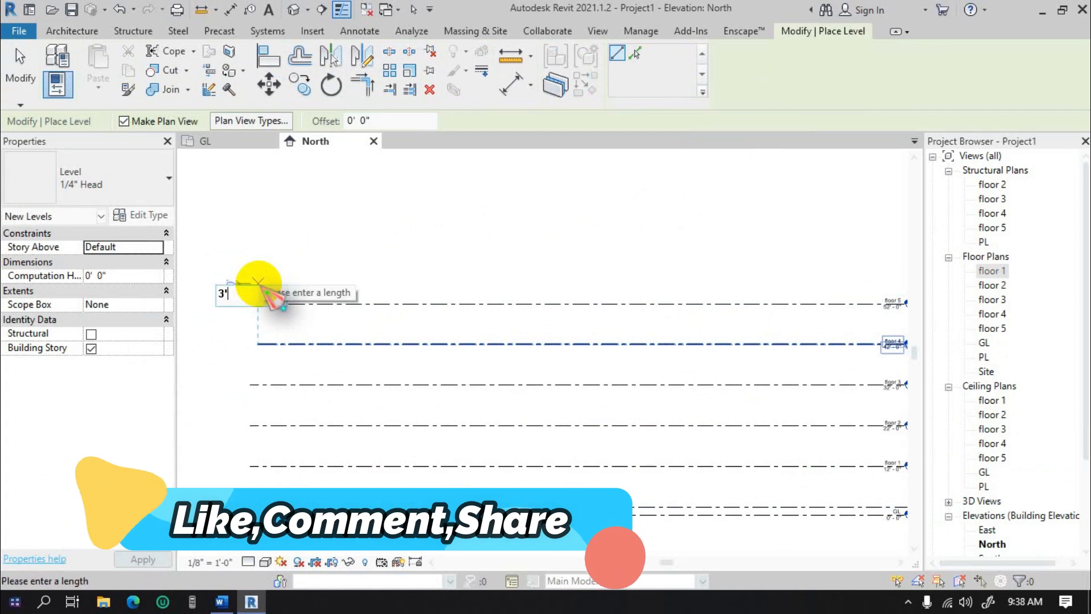
key(Return)
middle_drag(455, 268, 195, 270)
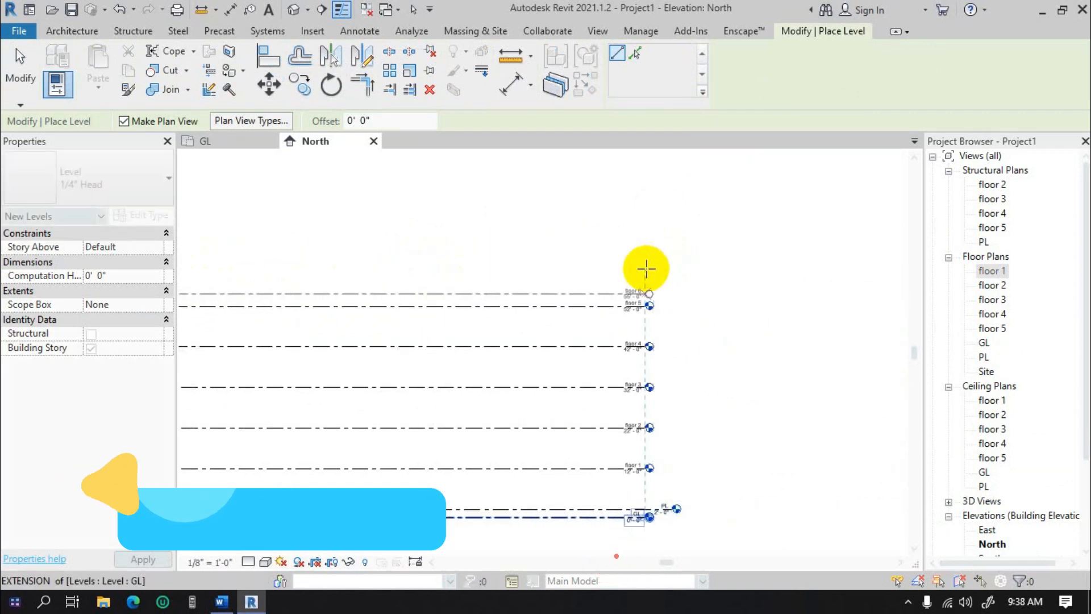
click(650, 294)
scroll(664, 302, up, 4)
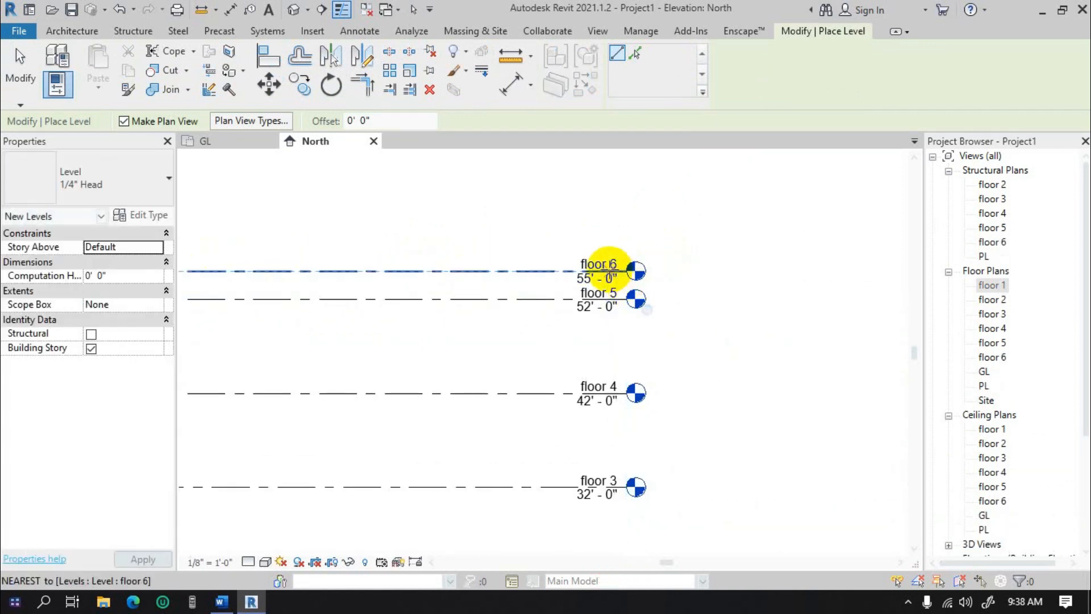
key(Escape)
key(Escape)
Step: Rename the floor 6 level as peripet, rename its corresponding views too, and deselect it
click(613, 270)
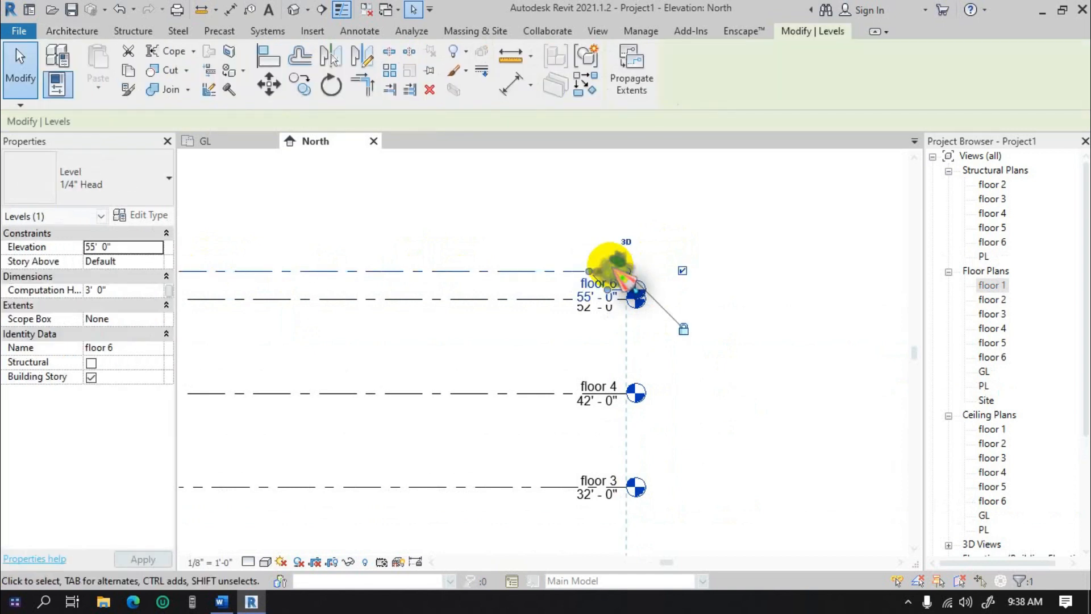
key(Escape)
scroll(605, 259, up, 3)
double_click(627, 268)
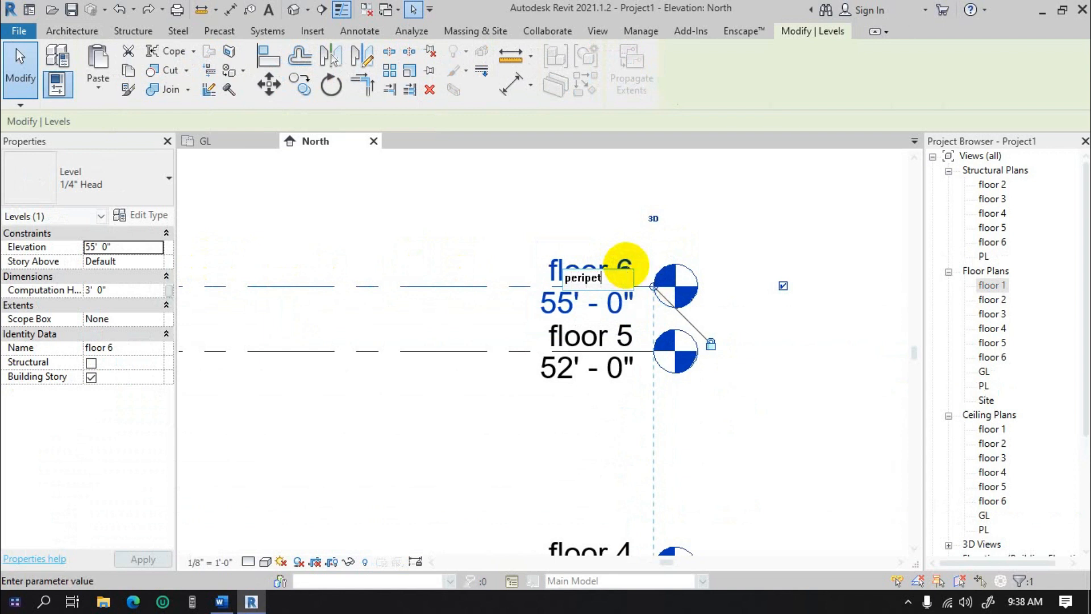
key(Return)
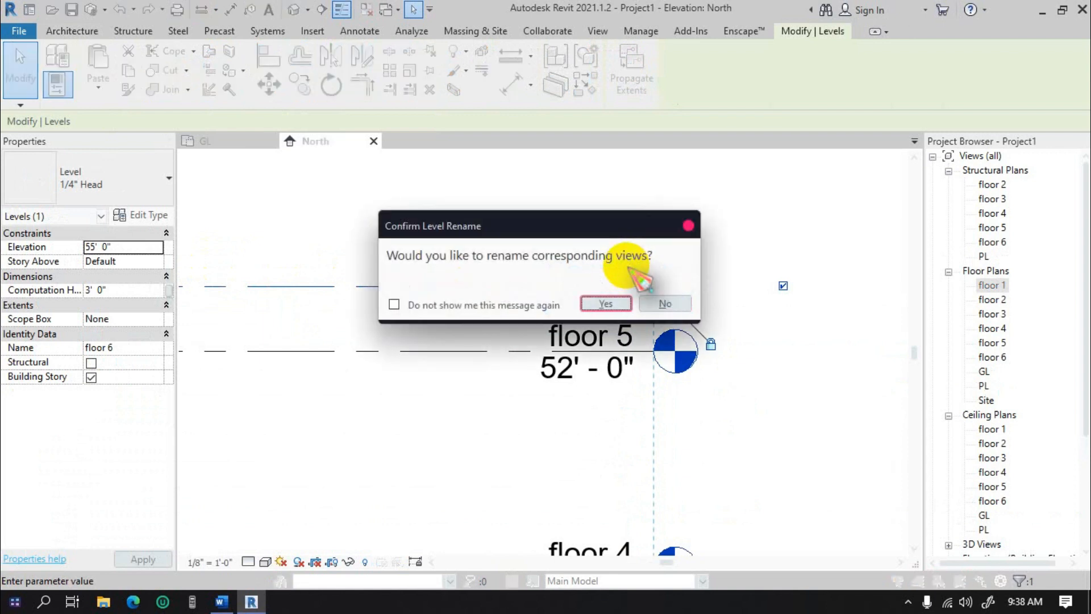
key(Return)
click(810, 289)
middle_drag(876, 403, 787, 348)
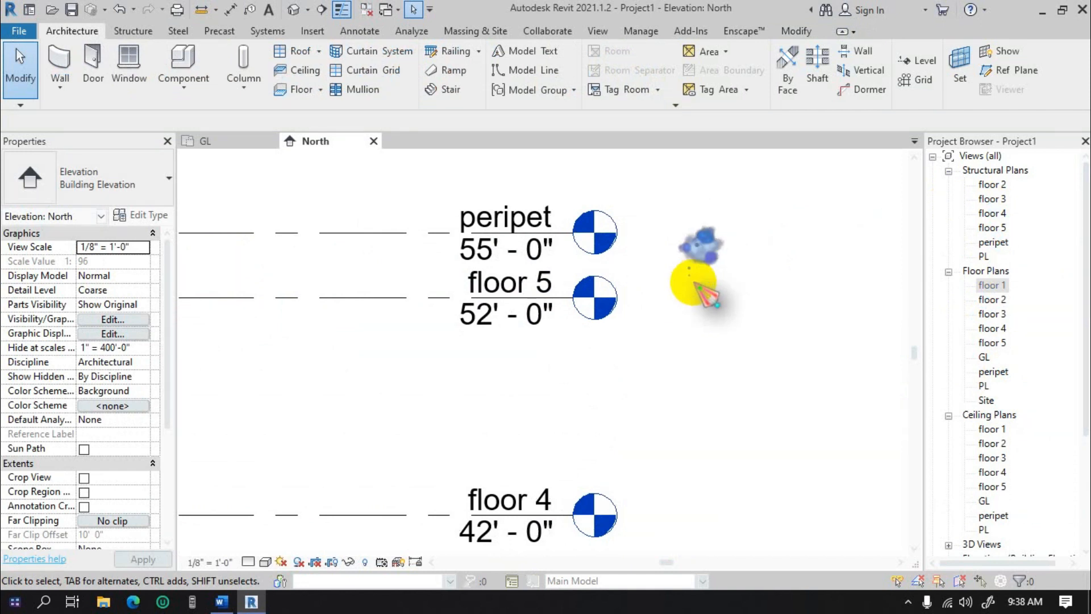
Step: Review all the levels in the North elevation and their corresponding plan views in the Project Browser
scroll(695, 283, down, 2)
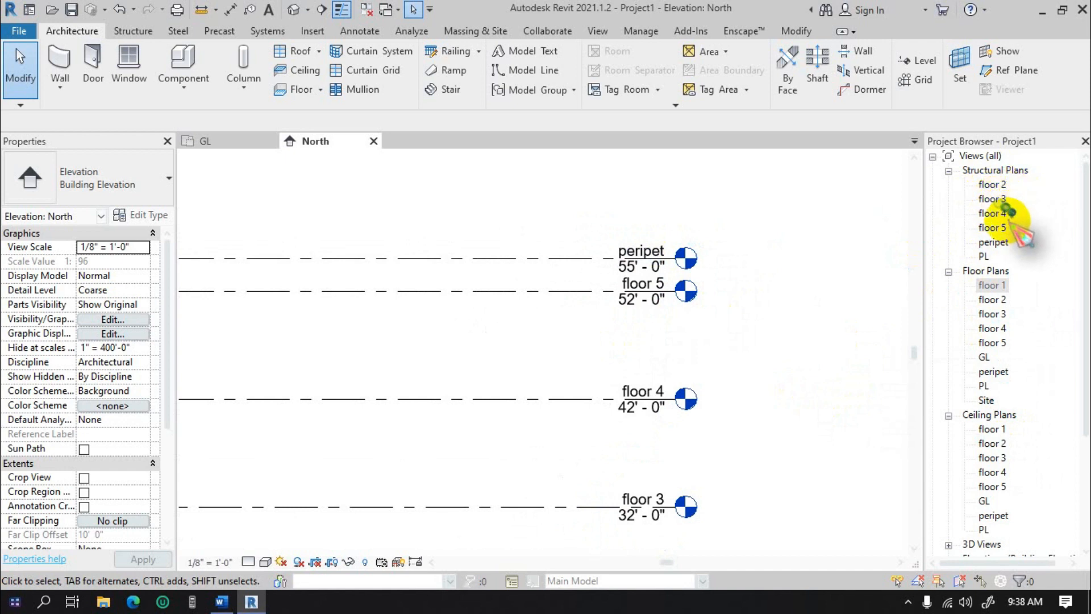
scroll(1024, 398, down, 2)
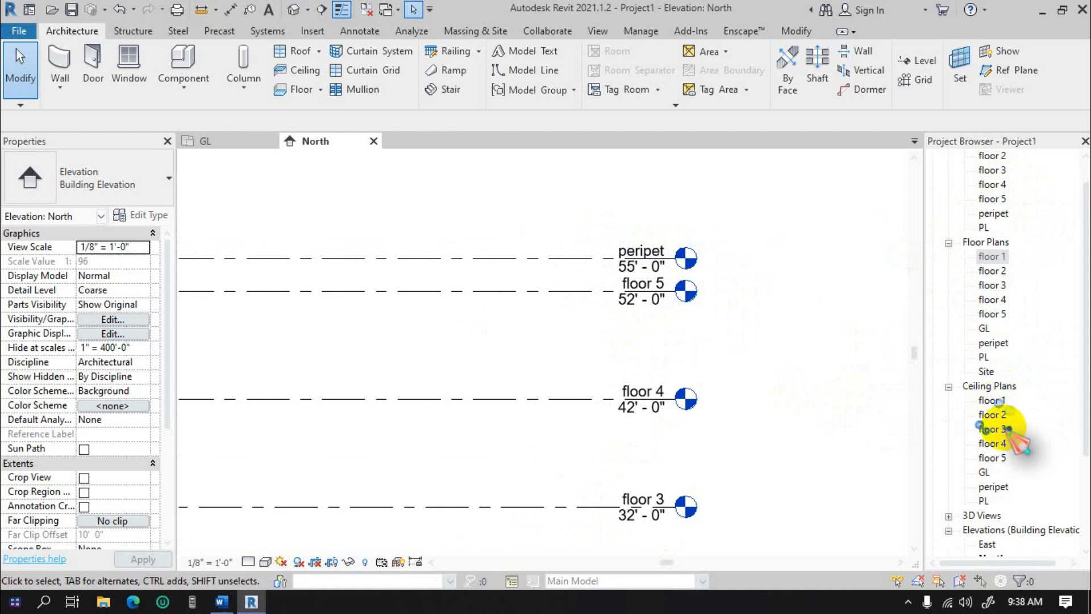
scroll(468, 358, down, 6)
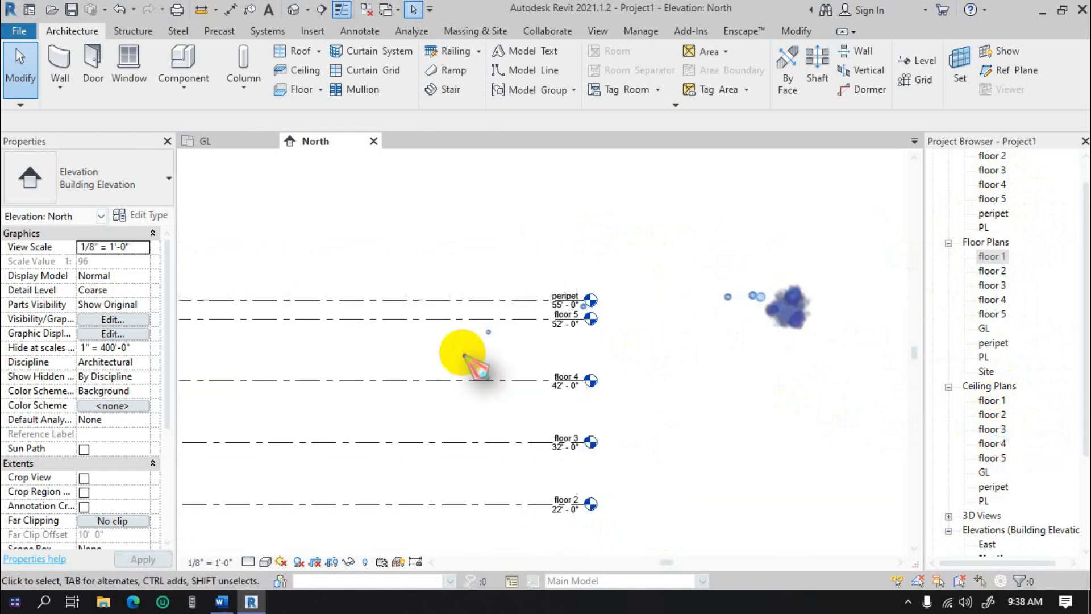
mouse_move(586, 324)
middle_down()
mouse_move(498, 326)
mouse_move(569, 315)
middle_up()
scroll(558, 306, down, 1)
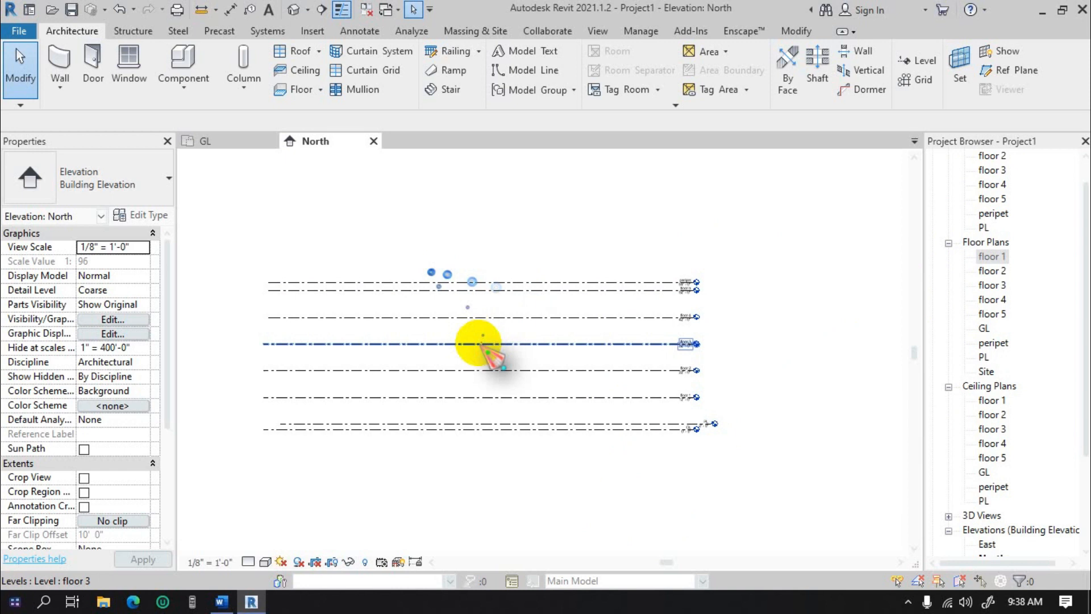
scroll(483, 344, up, 2)
middle_drag(457, 328, 466, 328)
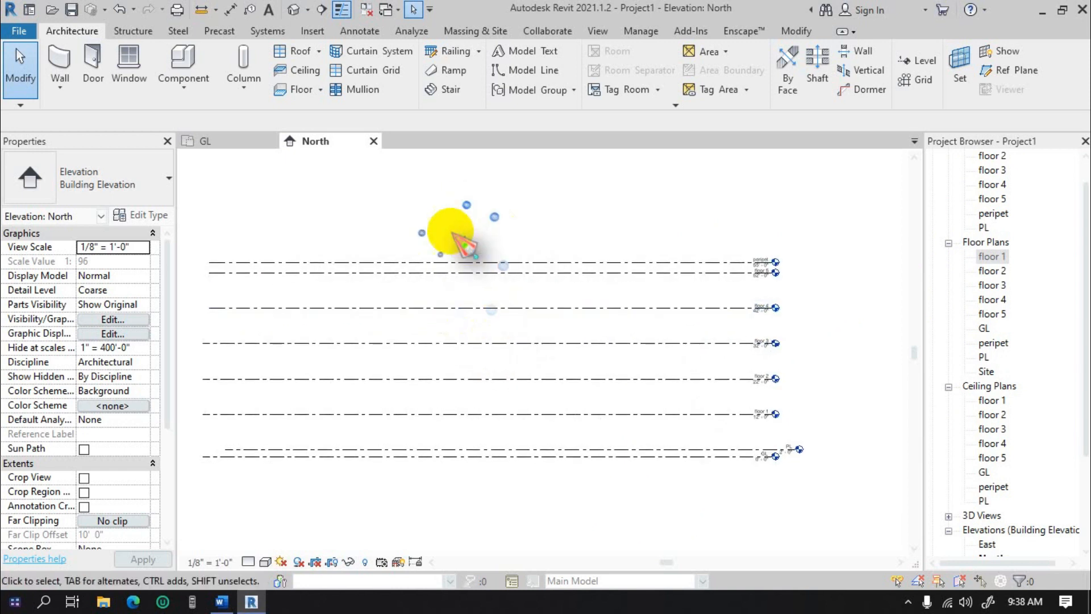
Step: Close the North elevation and switch between the GL and PL floor plans, ending in PL
click(373, 141)
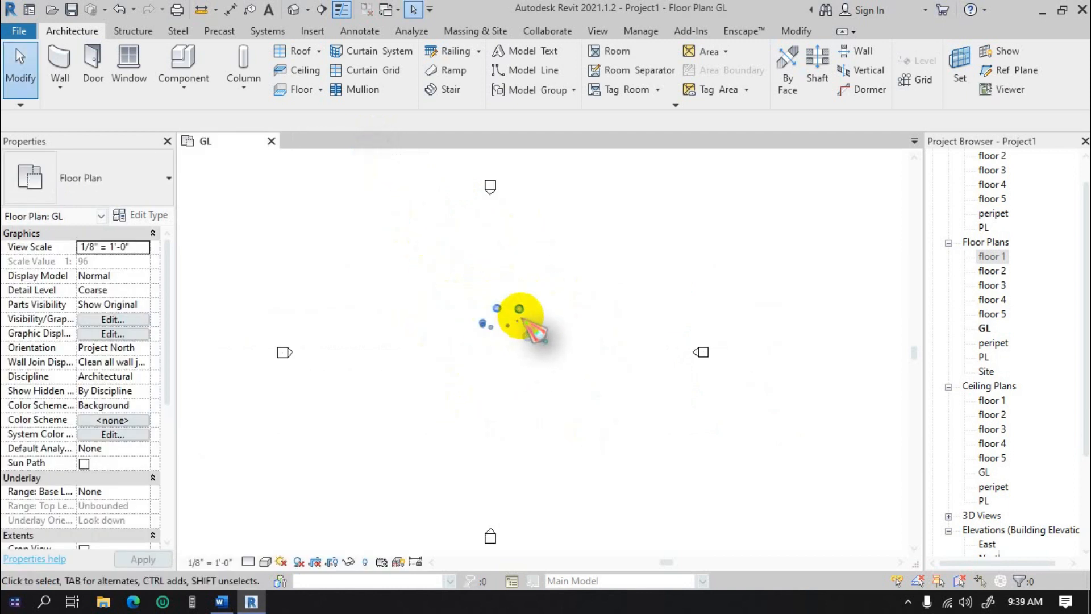
click(986, 328)
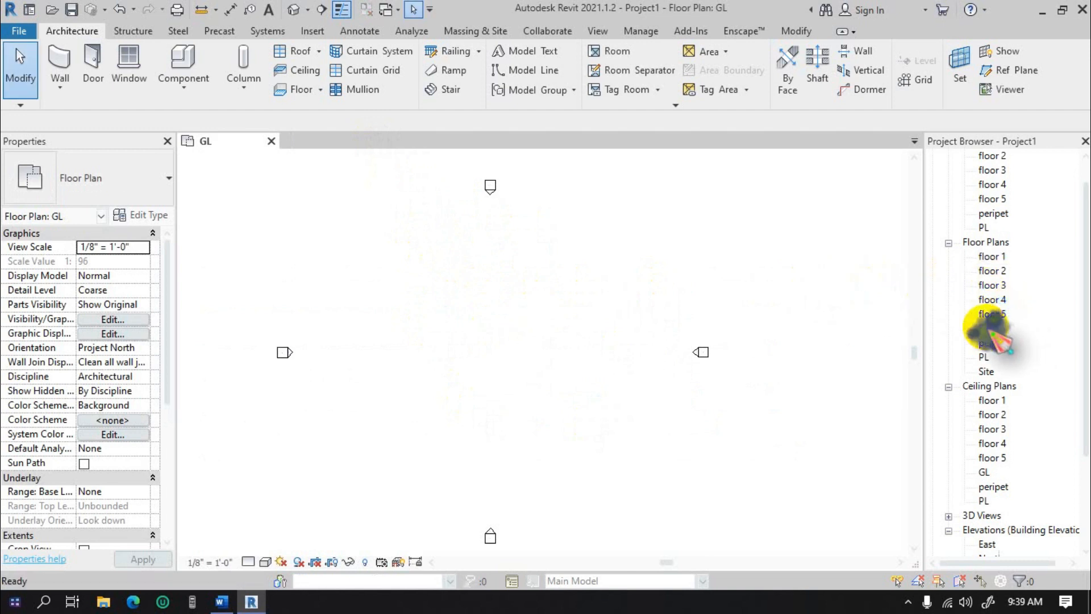
middle_drag(453, 309, 441, 311)
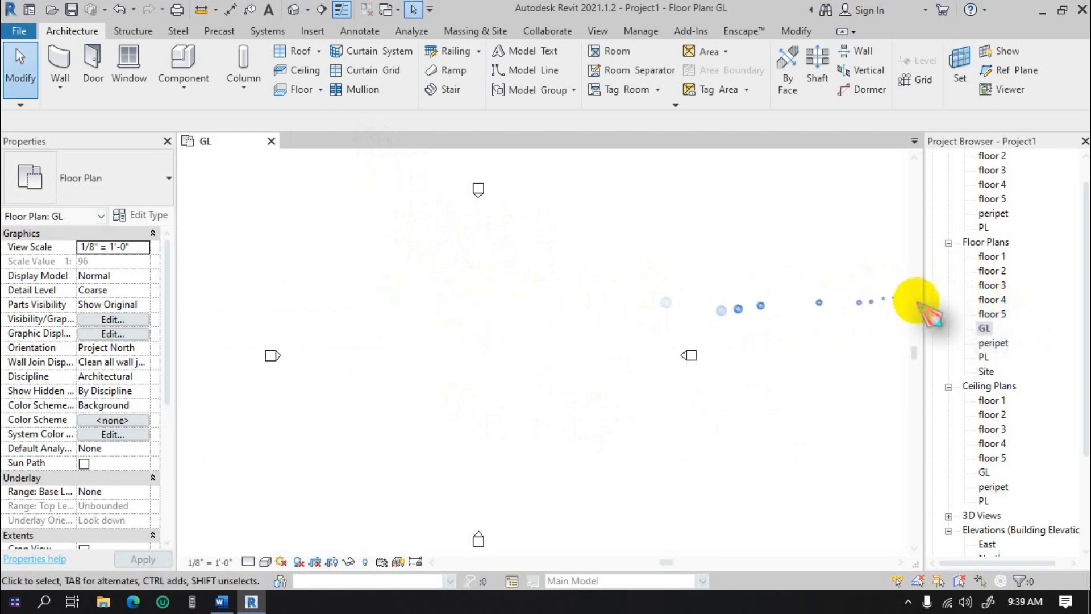
double_click(986, 357)
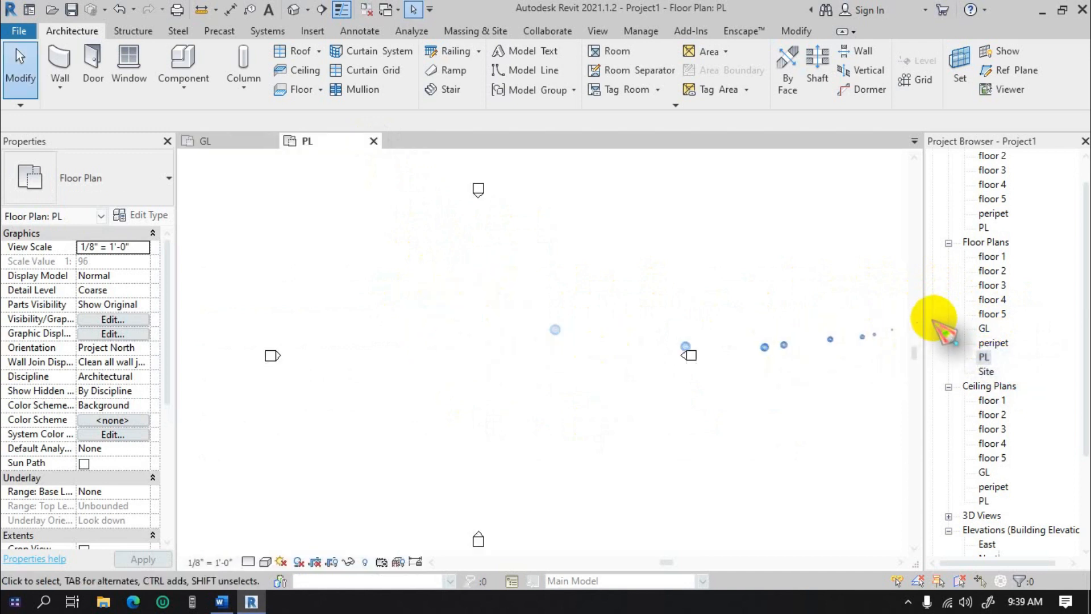
double_click(983, 328)
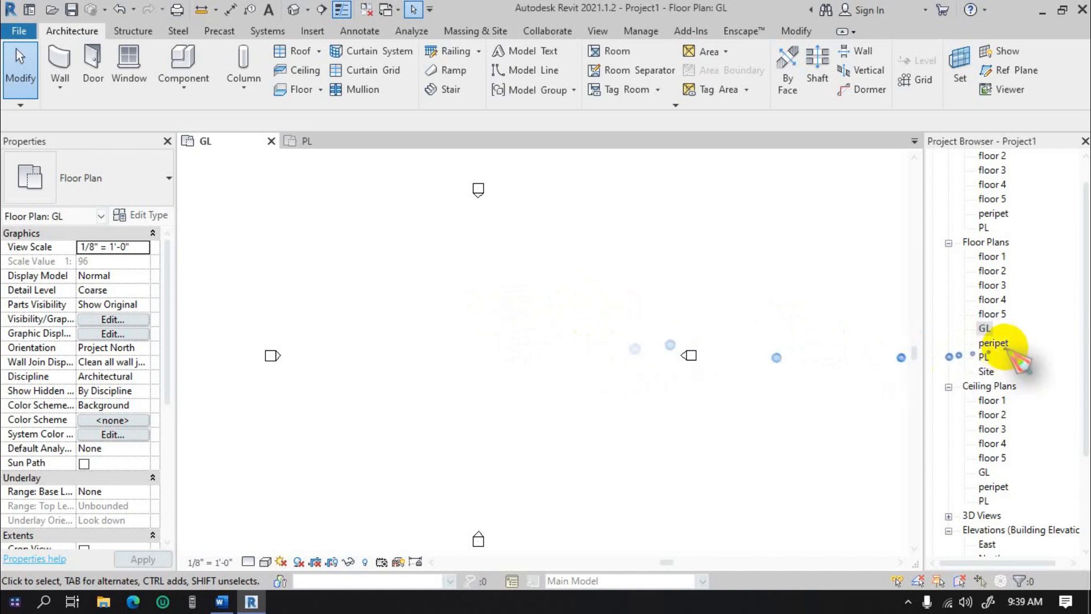
double_click(984, 357)
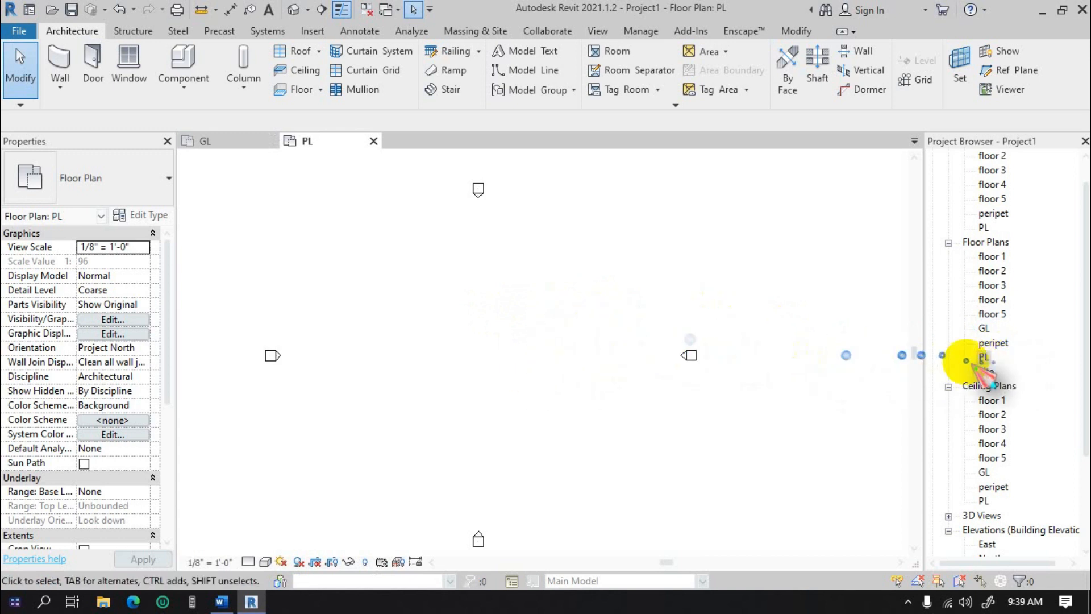
click(984, 328)
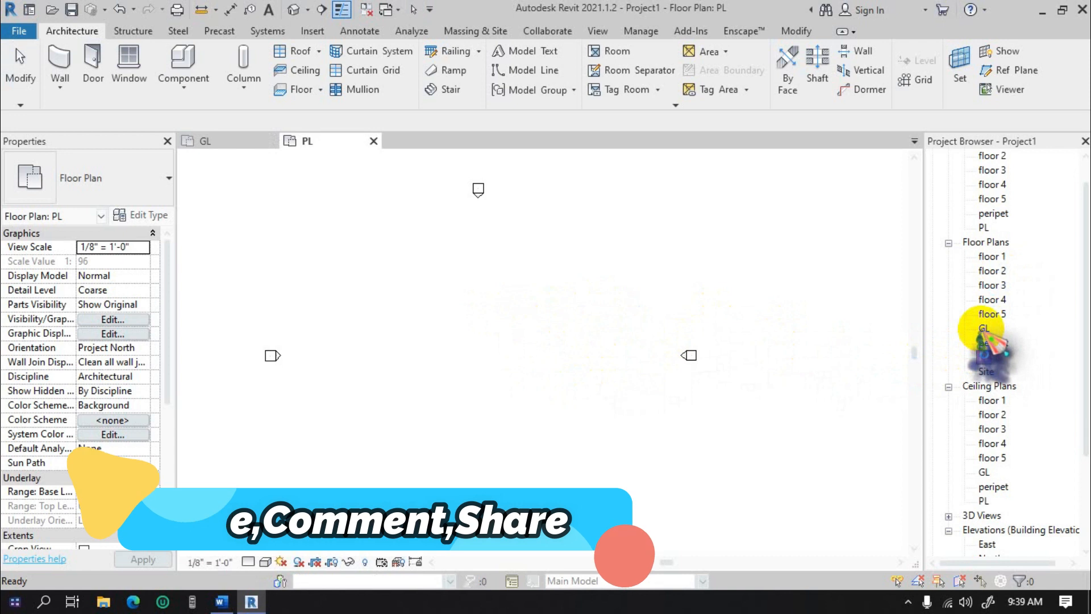
click(984, 328)
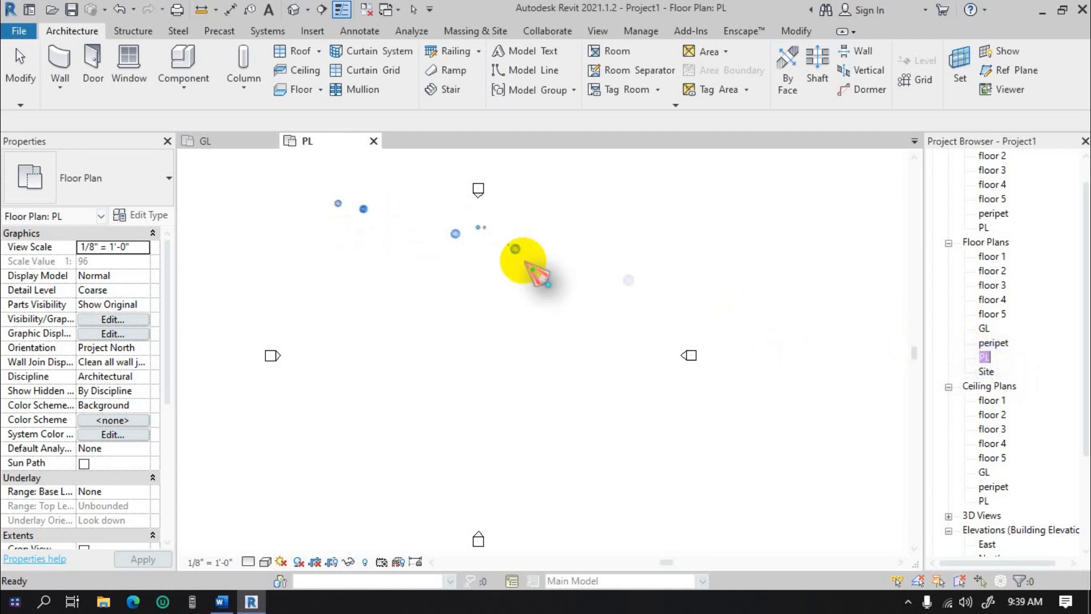
click(514, 285)
scroll(467, 274, up, 1)
scroll(512, 284, down, 1)
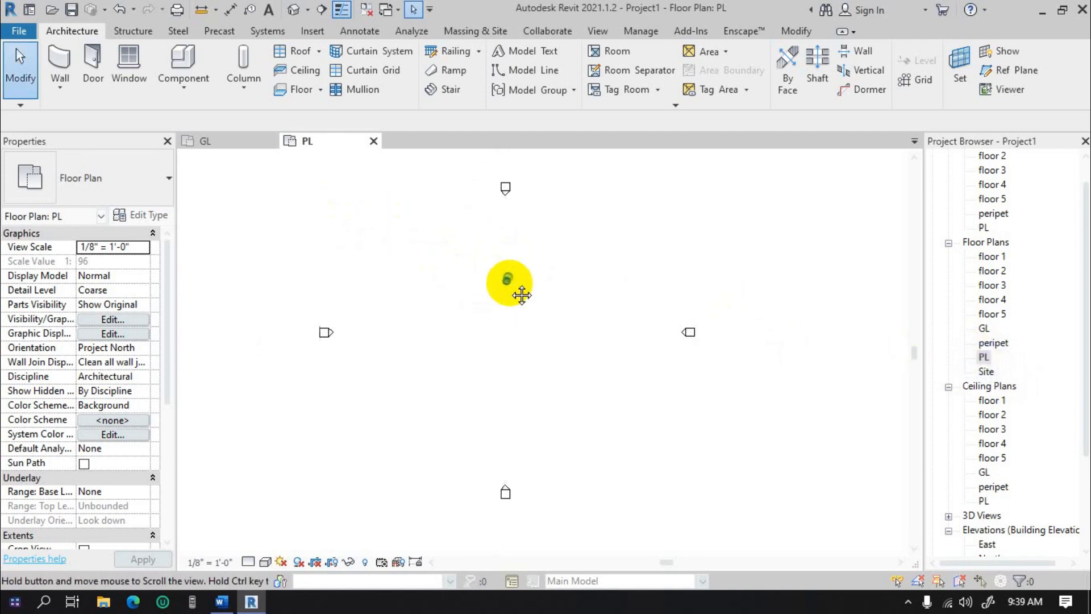
middle_drag(522, 295, 493, 289)
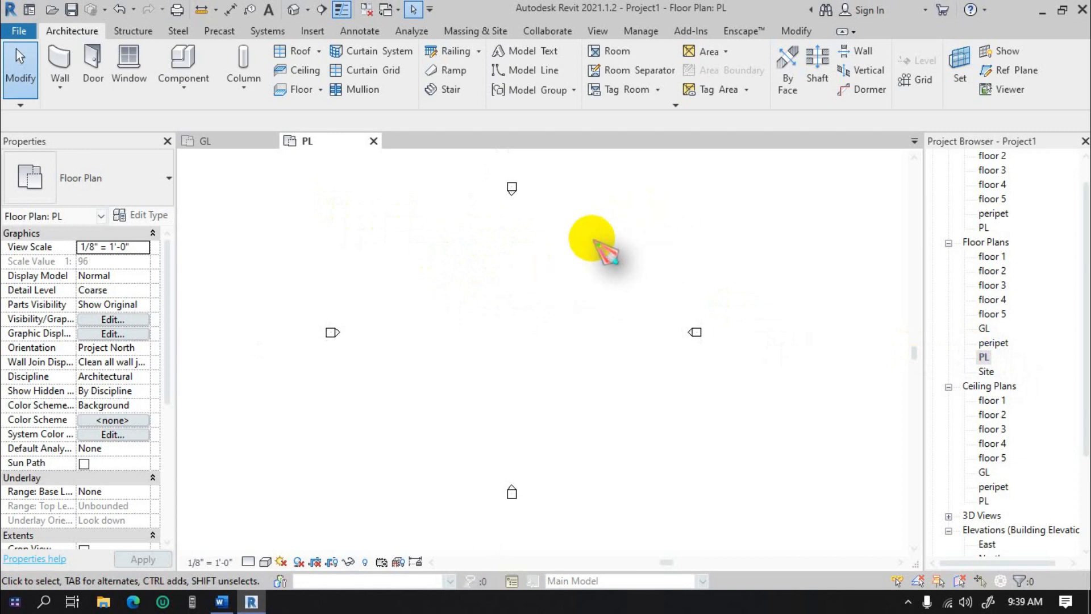
middle_drag(532, 295, 536, 296)
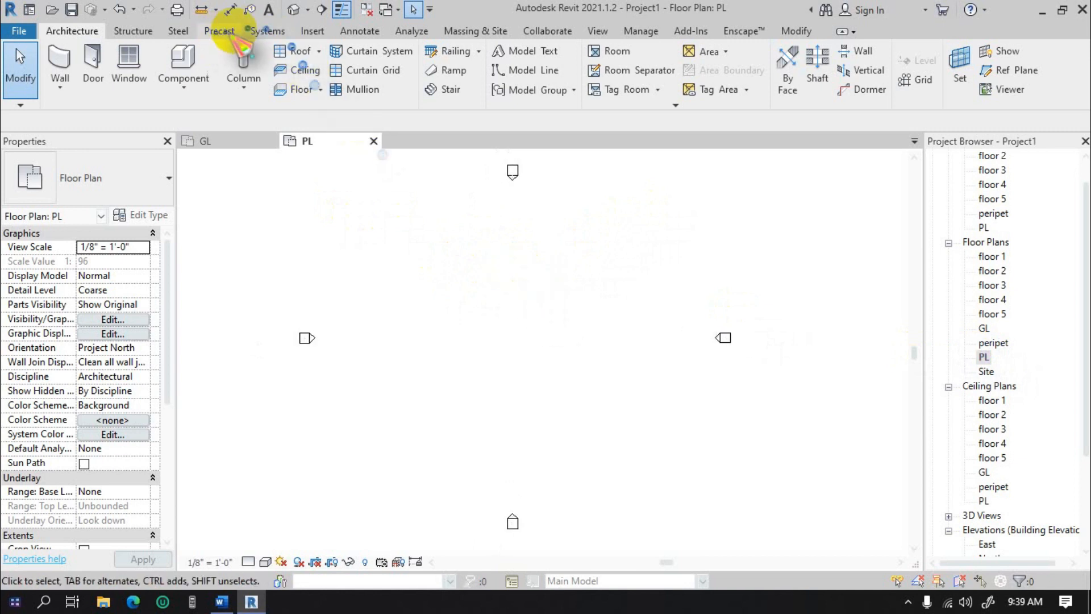
click(319, 31)
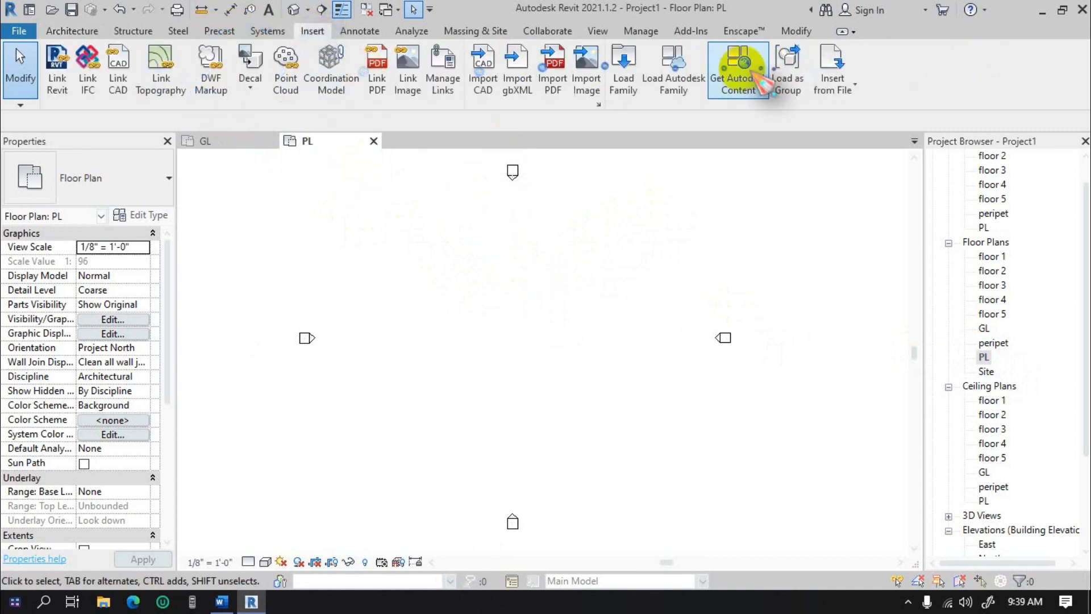
middle_drag(513, 333, 513, 332)
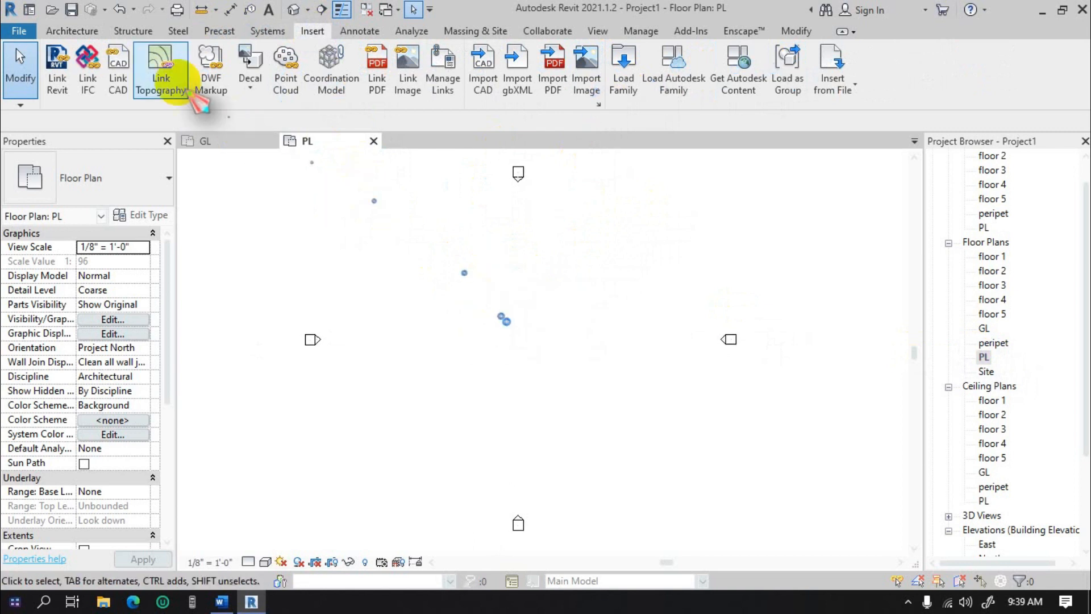
click(72, 31)
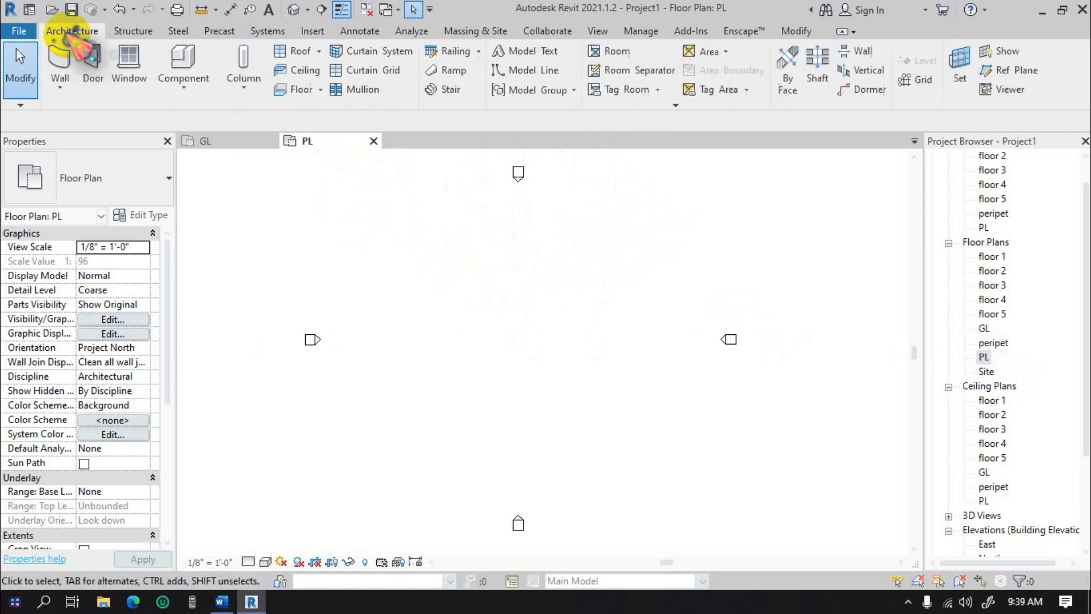
click(524, 69)
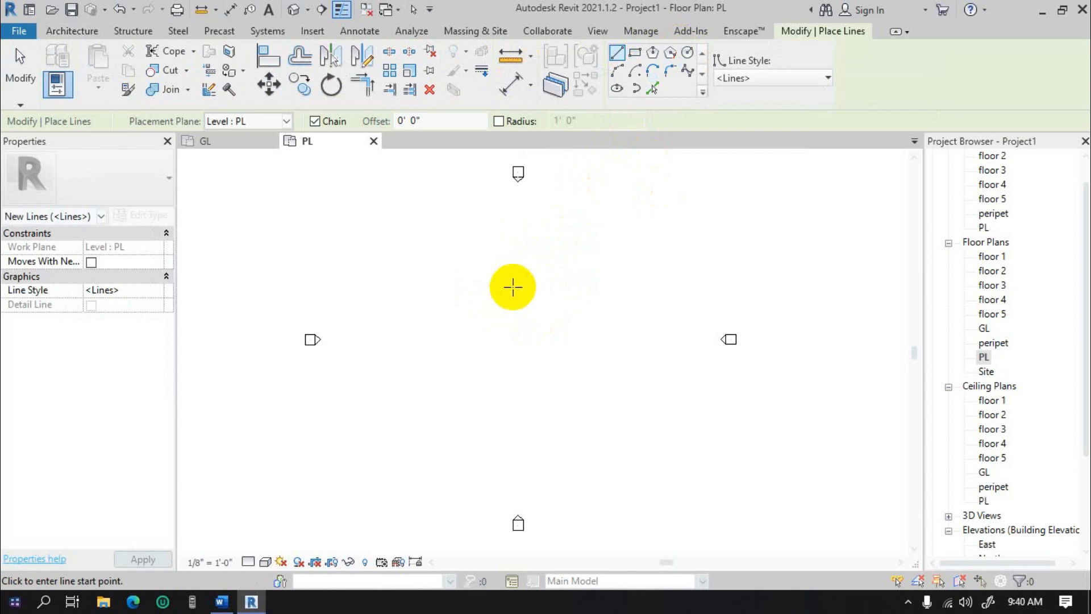
click(222, 601)
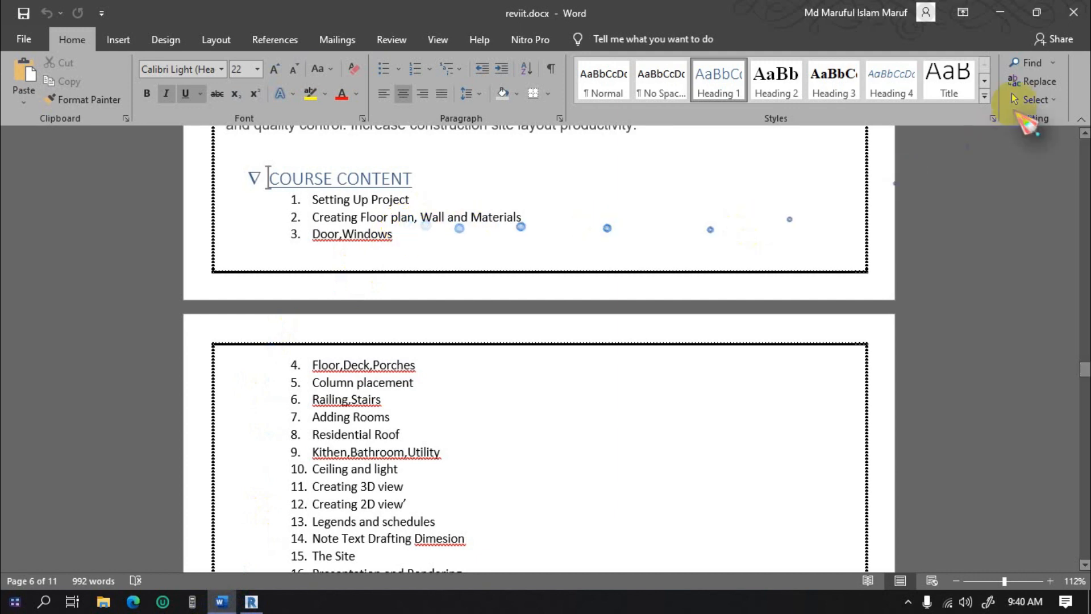
click(1001, 13)
key(Escape)
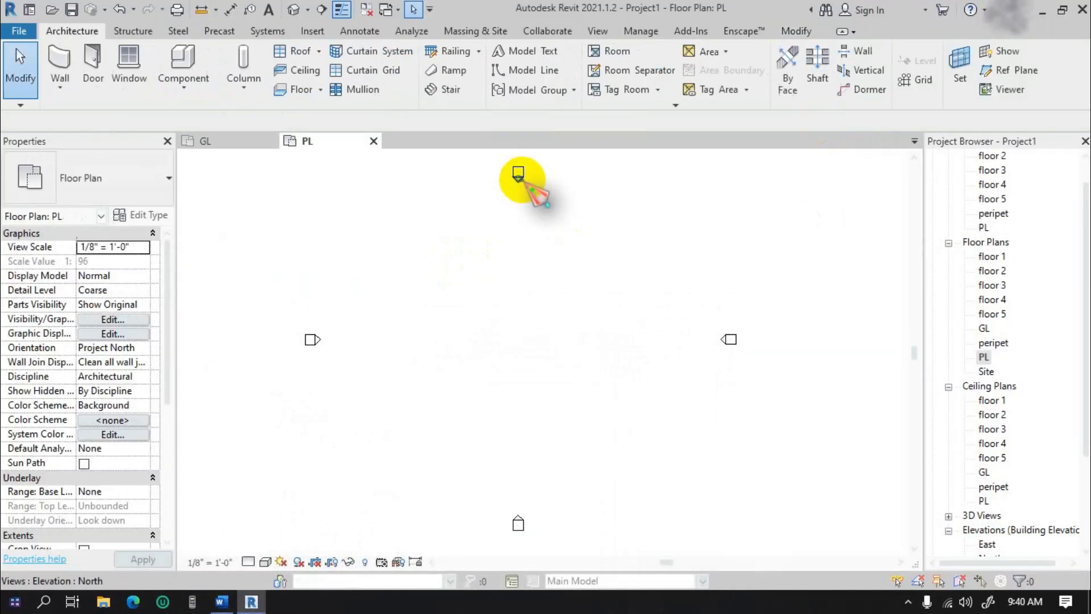
Step: Open the North elevation from its marker in the PL floor plan to view the levels, and close it again
double_click(519, 172)
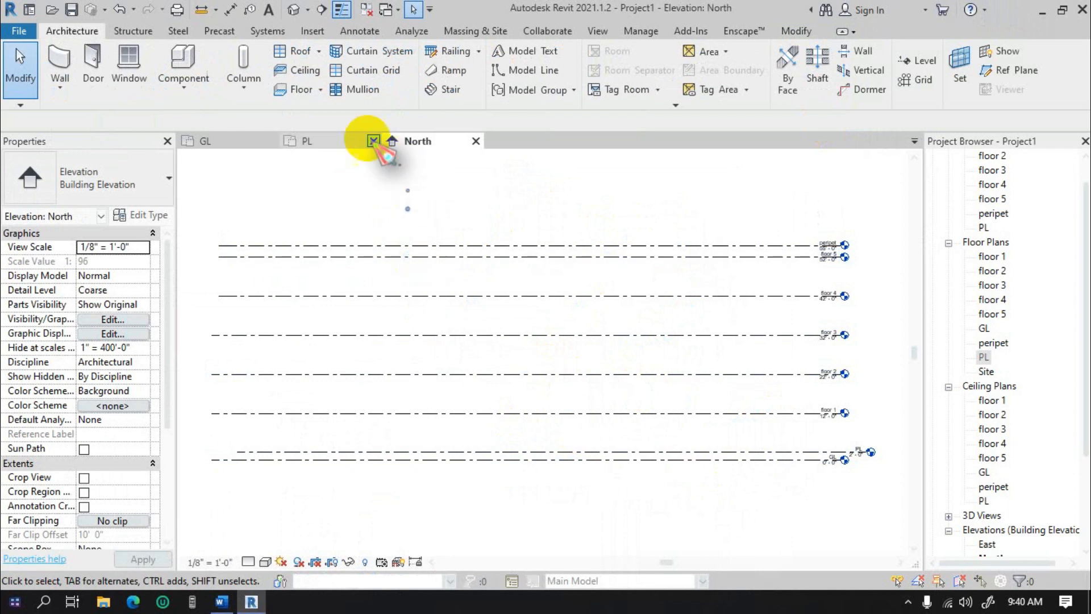
click(320, 140)
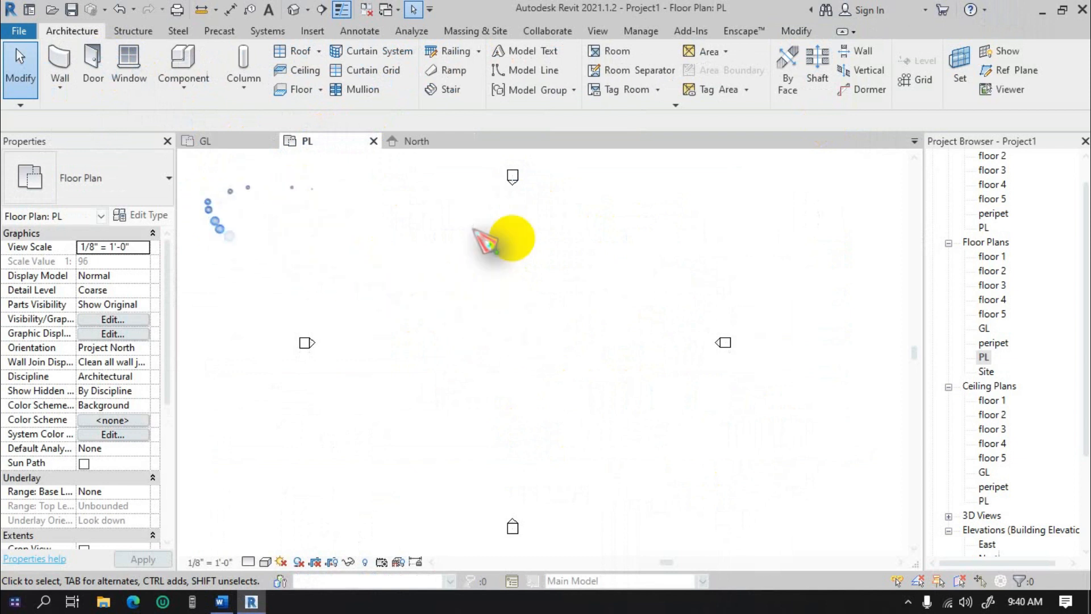
double_click(512, 177)
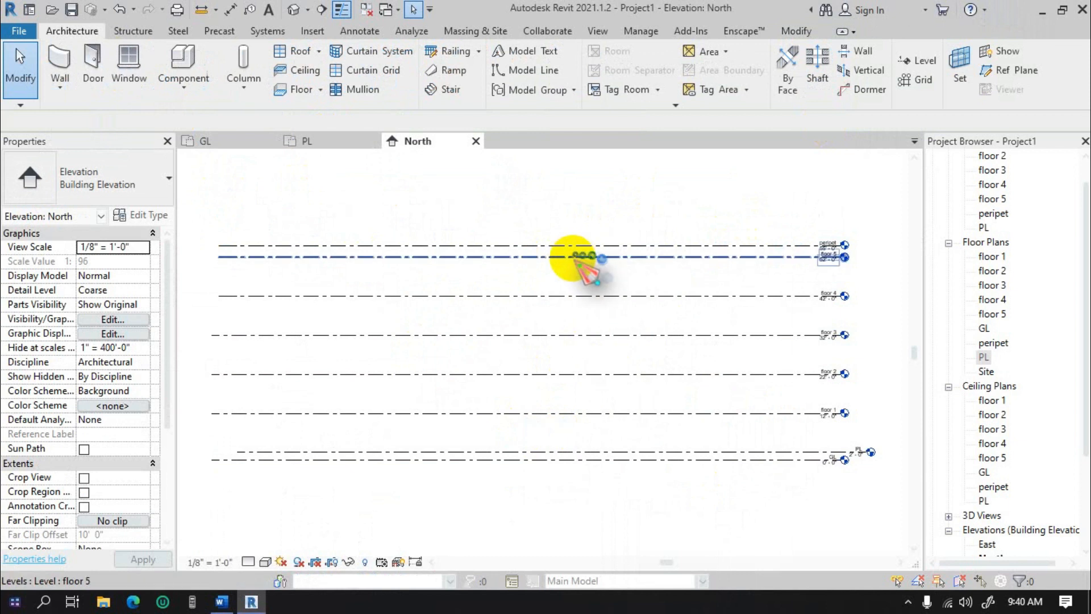
click(476, 141)
middle_drag(528, 335, 519, 333)
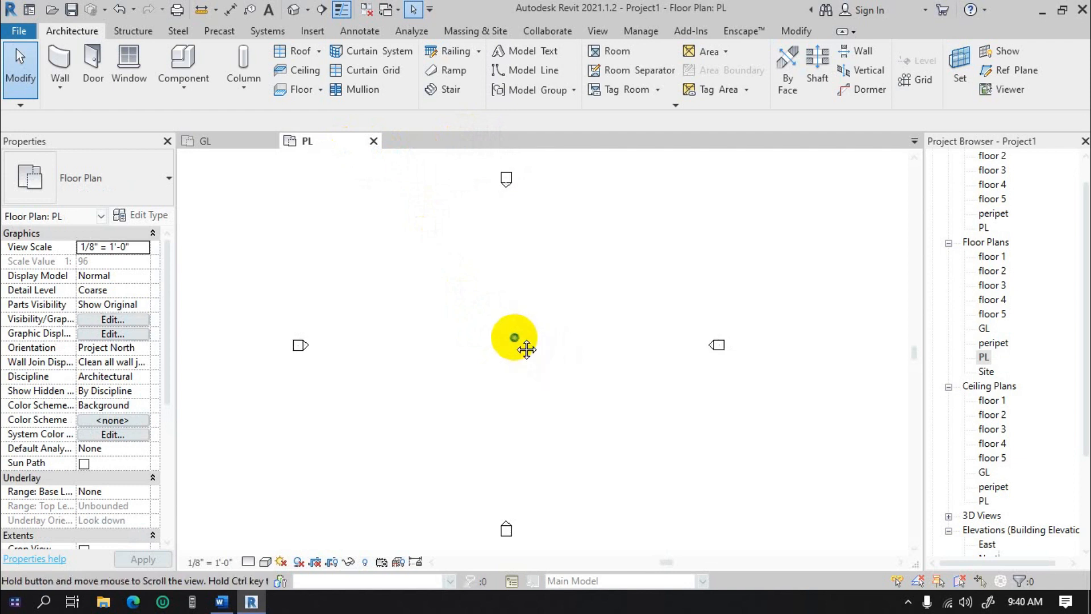